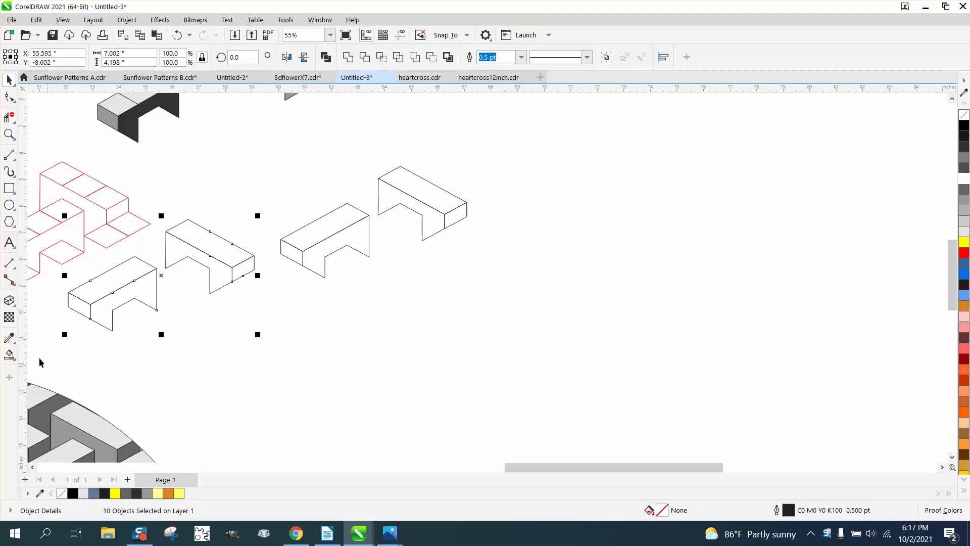
Use Smart Fill with golden yellow (#FFCC00) on the left block's end face and the right block's long side face.
click(9, 354)
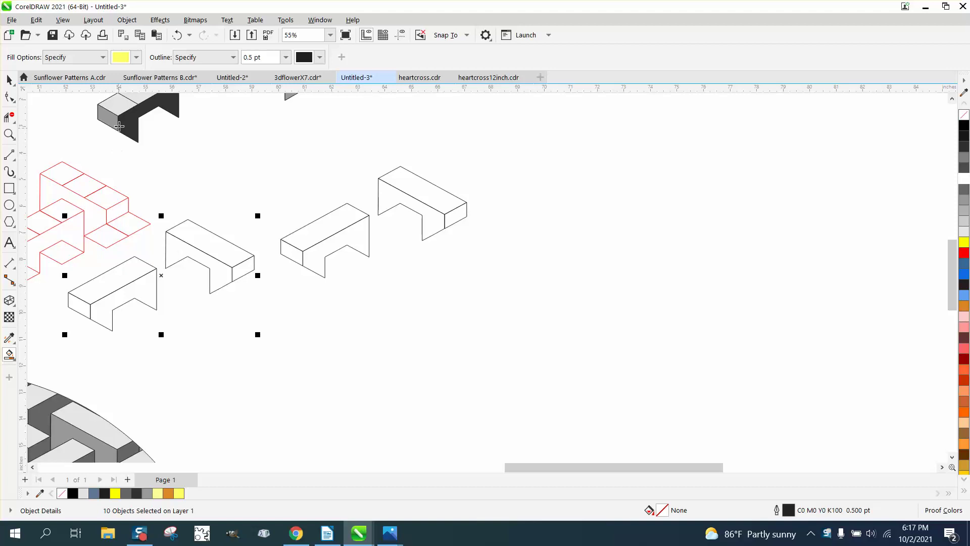
click(136, 57)
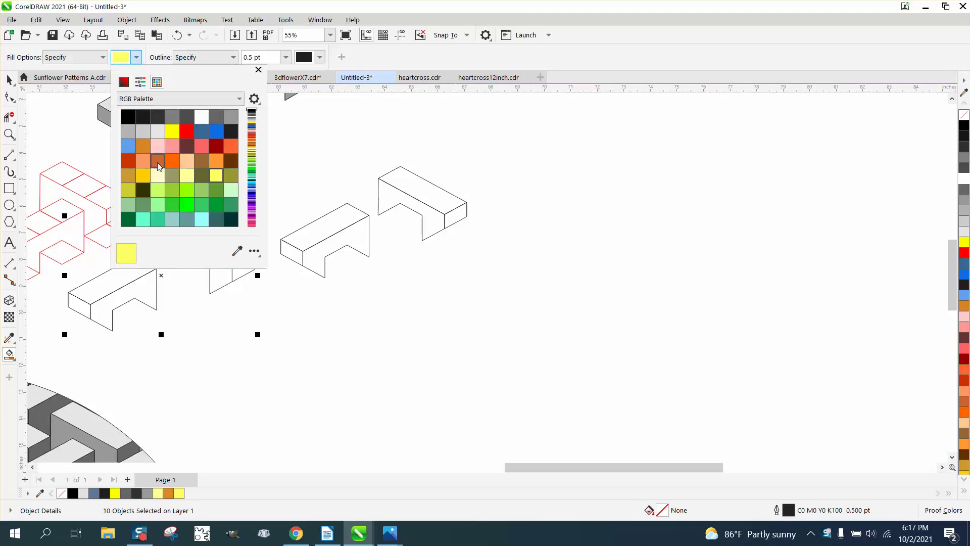
click(143, 176)
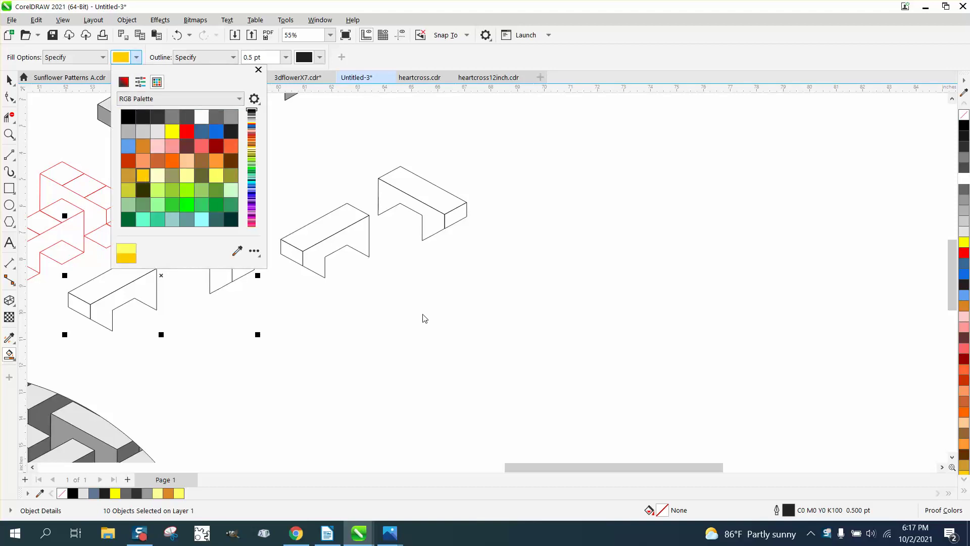
click(348, 238)
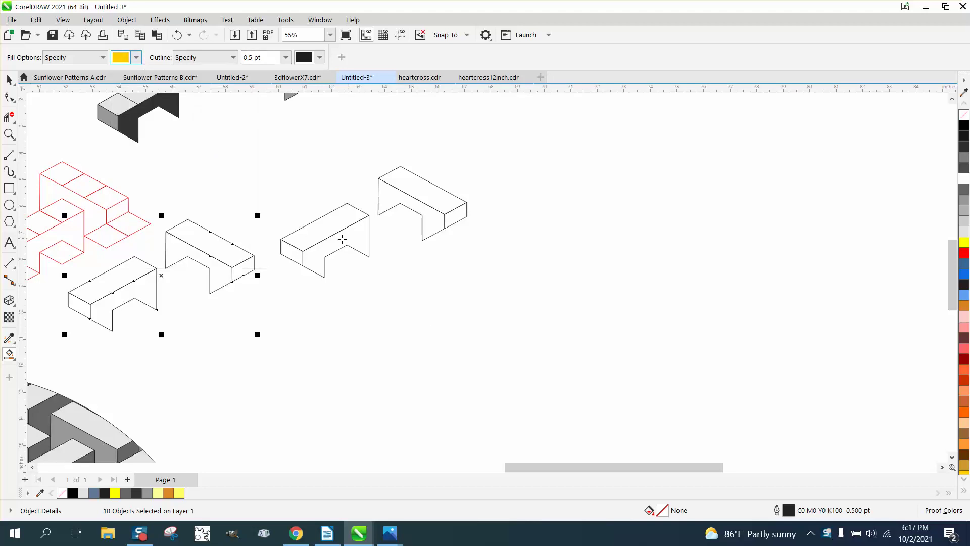
click(285, 249)
click(436, 229)
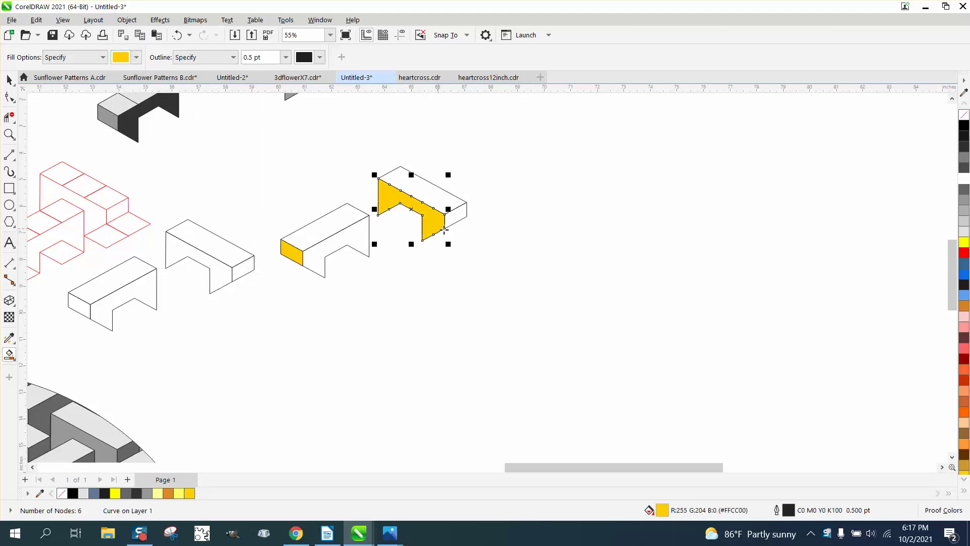
Smart Fill the top faces of both blocks with light yellow (#FFFF66).
scroll(953, 282, up, 2)
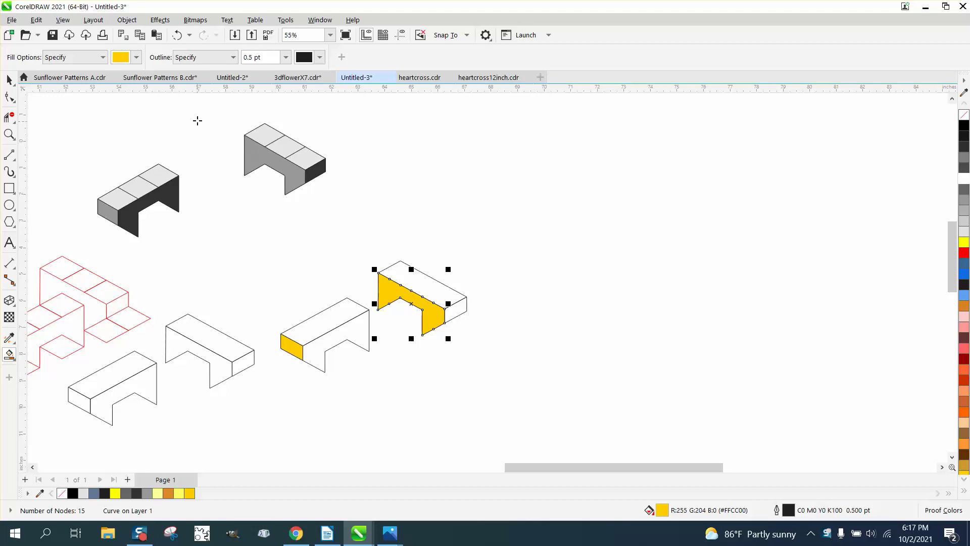
click(135, 59)
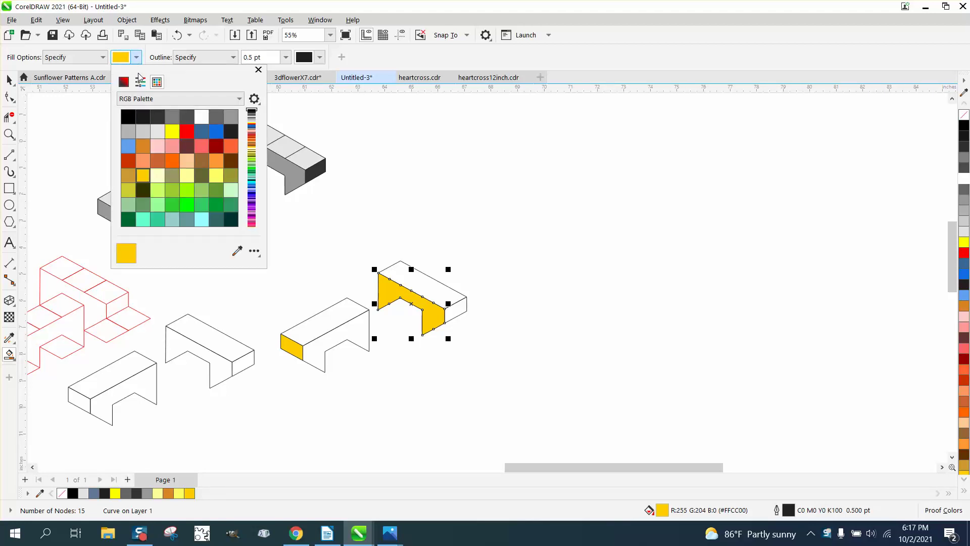
click(172, 131)
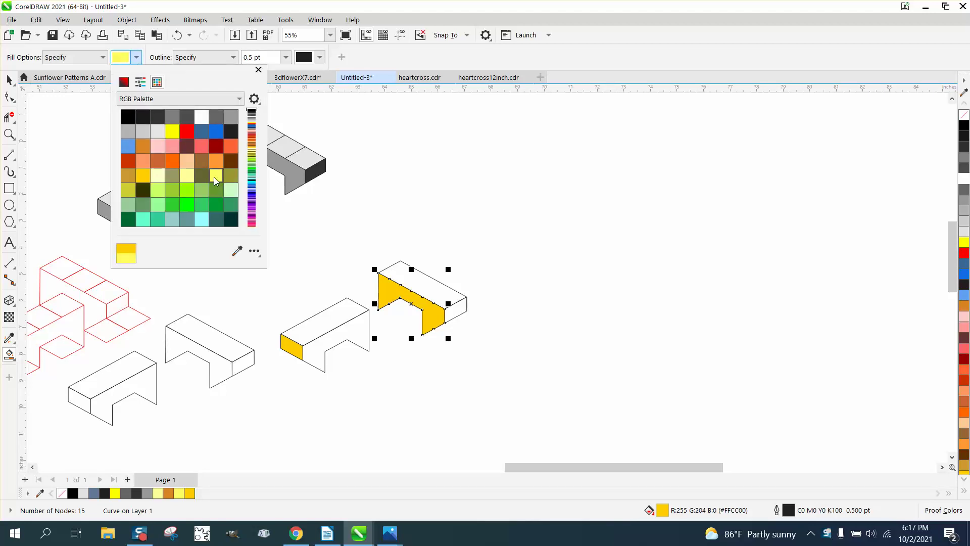
click(337, 314)
click(338, 314)
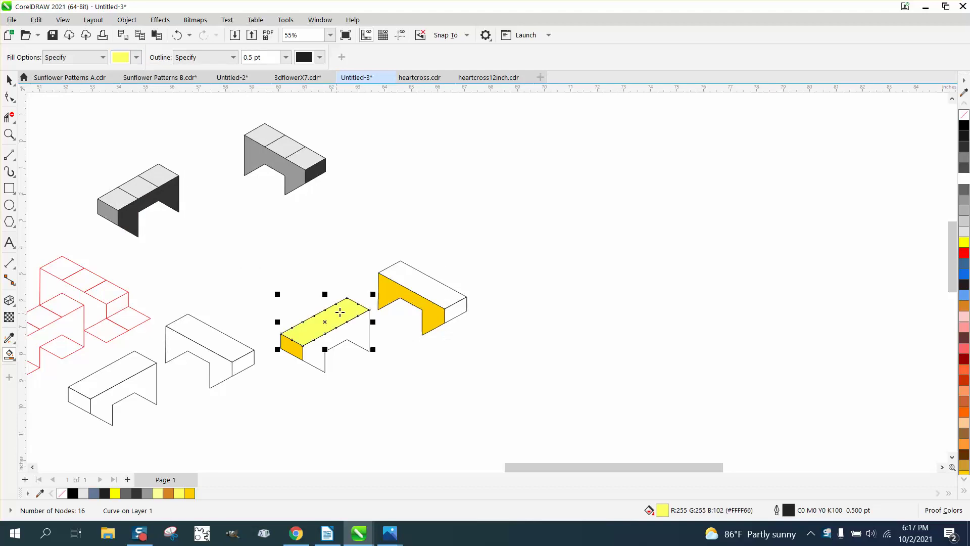
click(430, 293)
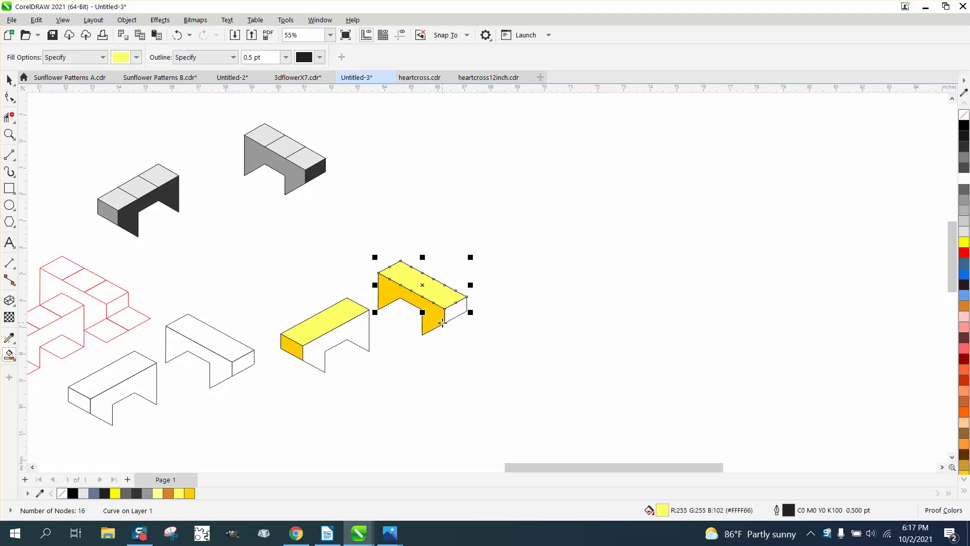
Smart Fill the left block's long side face and the right block's end face with orange (#FF6633).
click(136, 58)
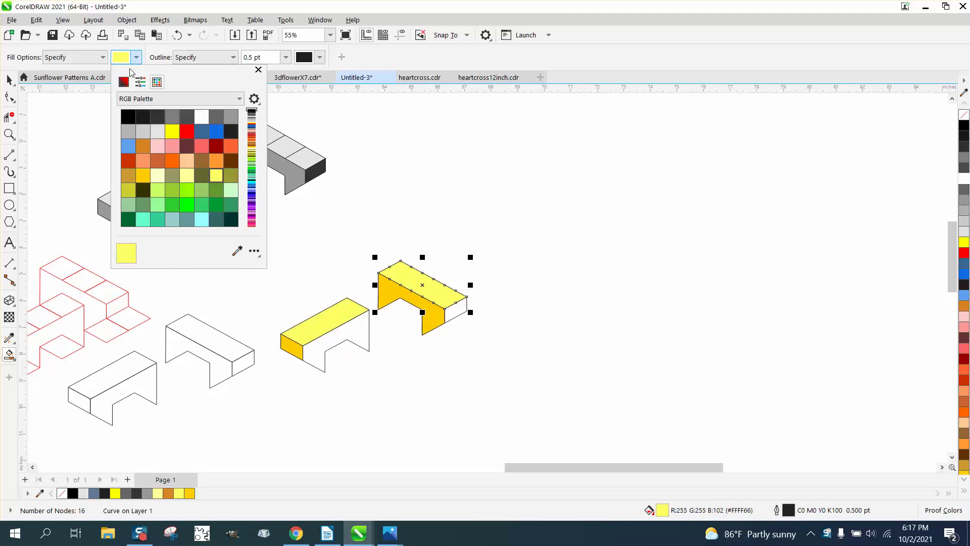
click(231, 148)
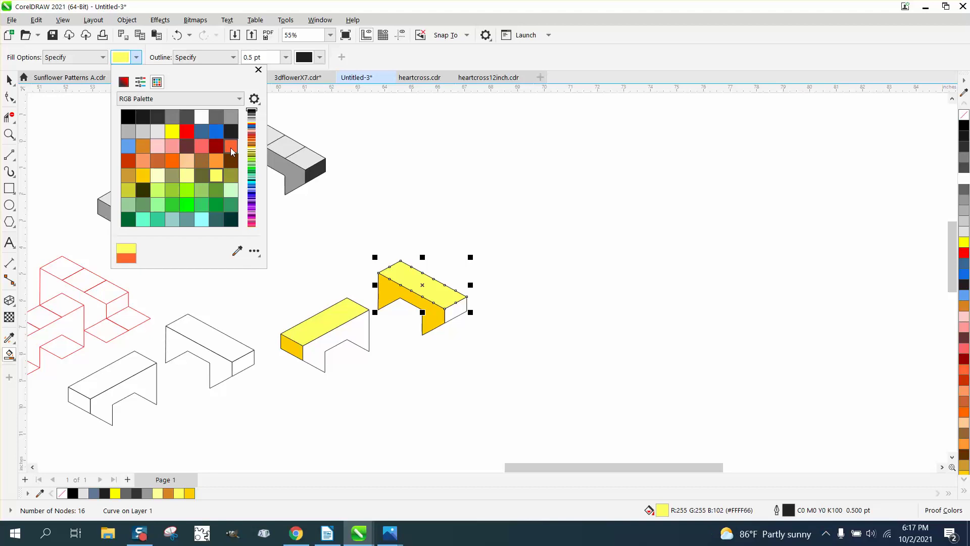
click(350, 333)
click(351, 330)
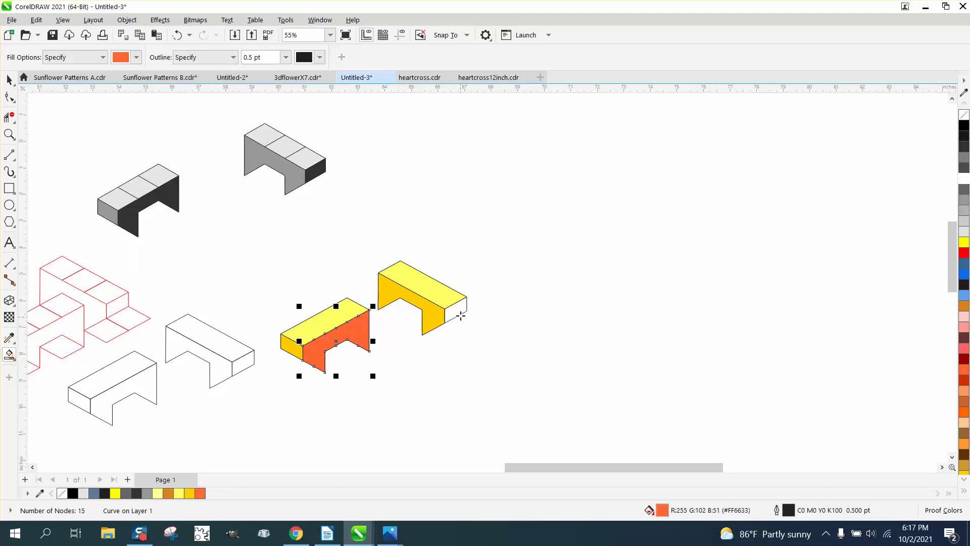
click(457, 310)
Group all the pieces of the left coloured block, and group those of the right coloured block separately.
click(11, 82)
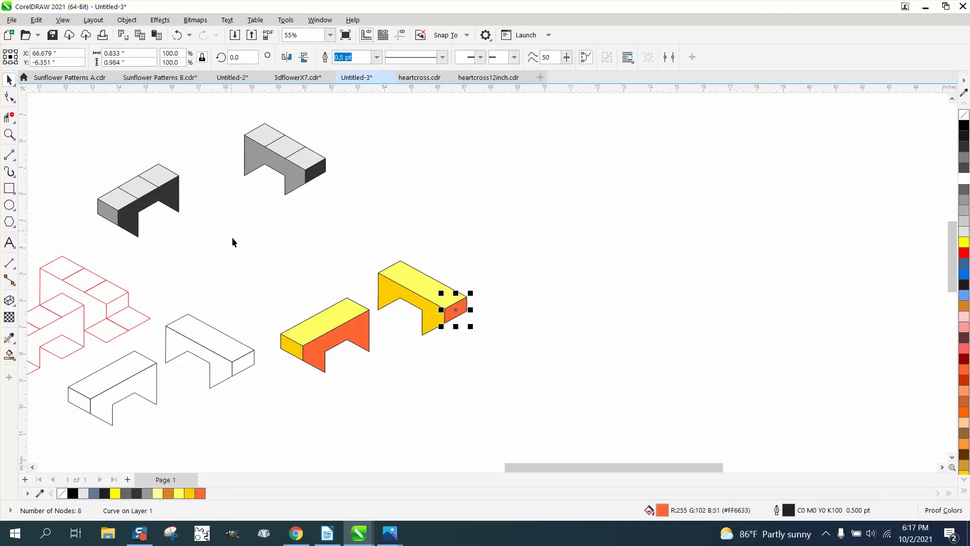
drag(266, 288, 377, 373)
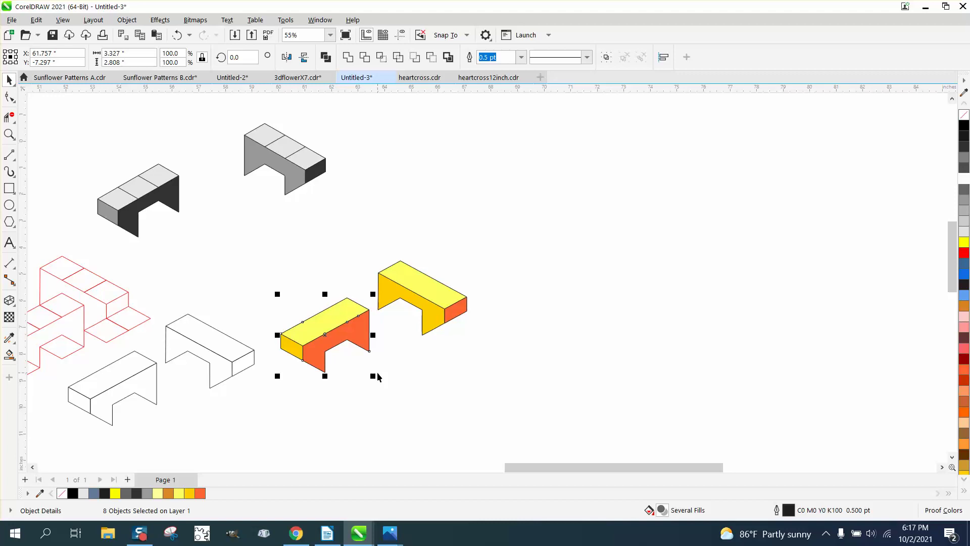
key(ctrl+g)
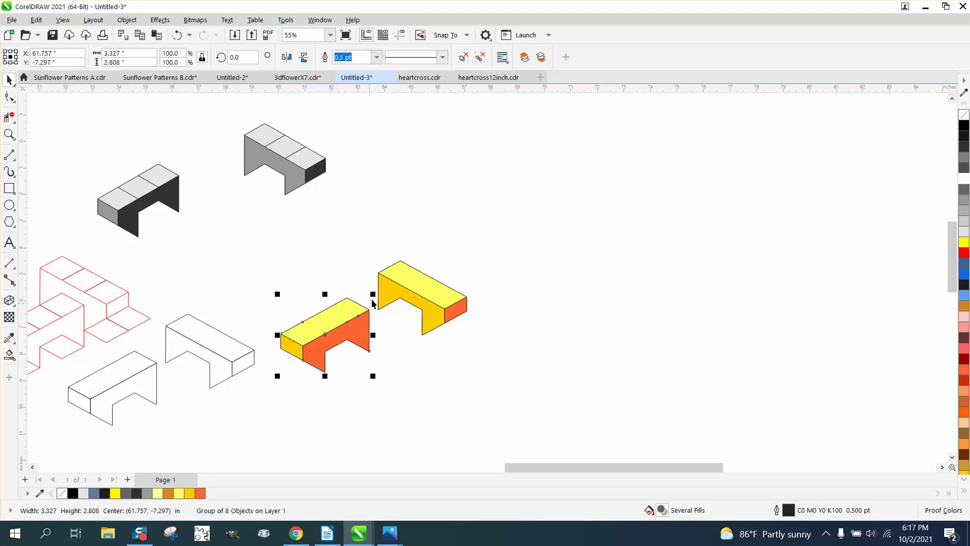
drag(354, 246, 508, 375)
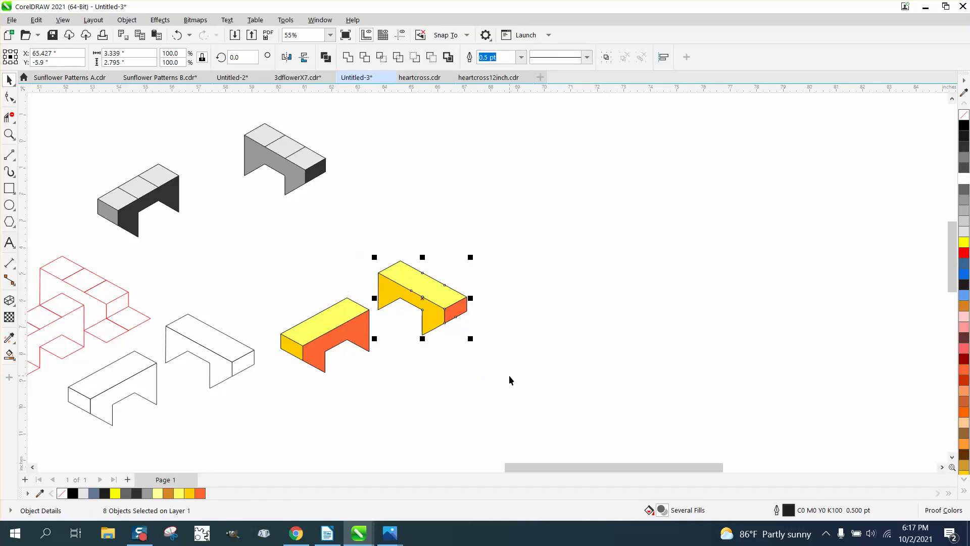
key(ctrl+g)
Move the left coloured block 2 inches right so it overlaps the other block, and group the two together.
click(351, 335)
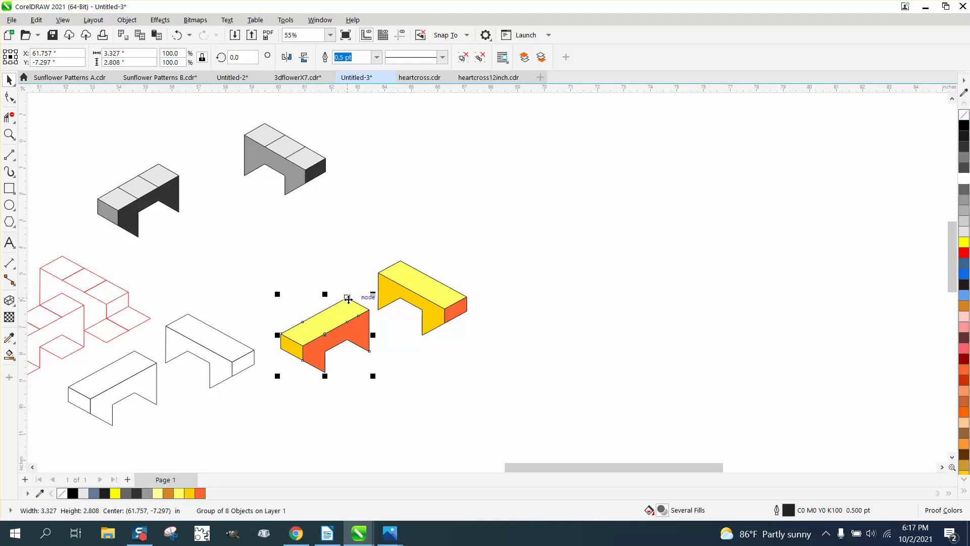
key(Right)
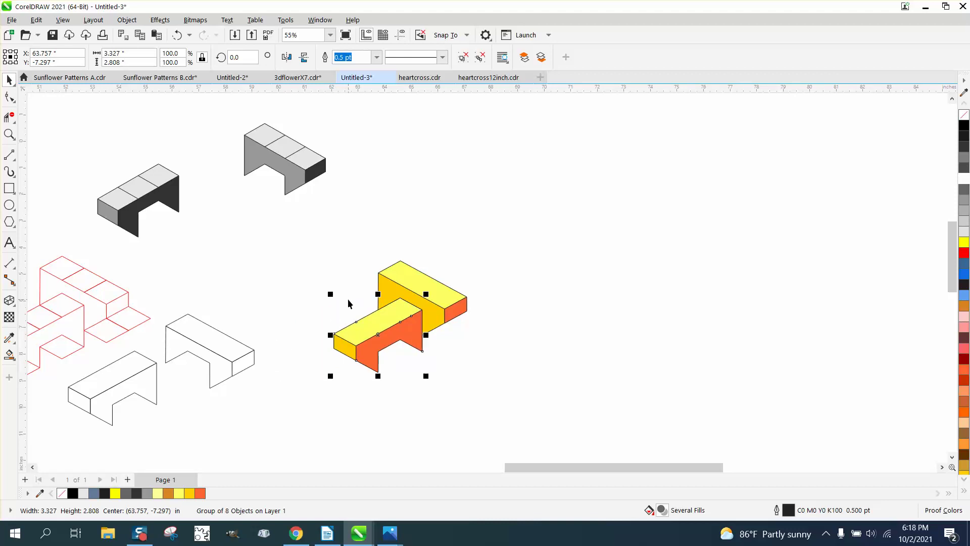
drag(317, 243, 493, 378)
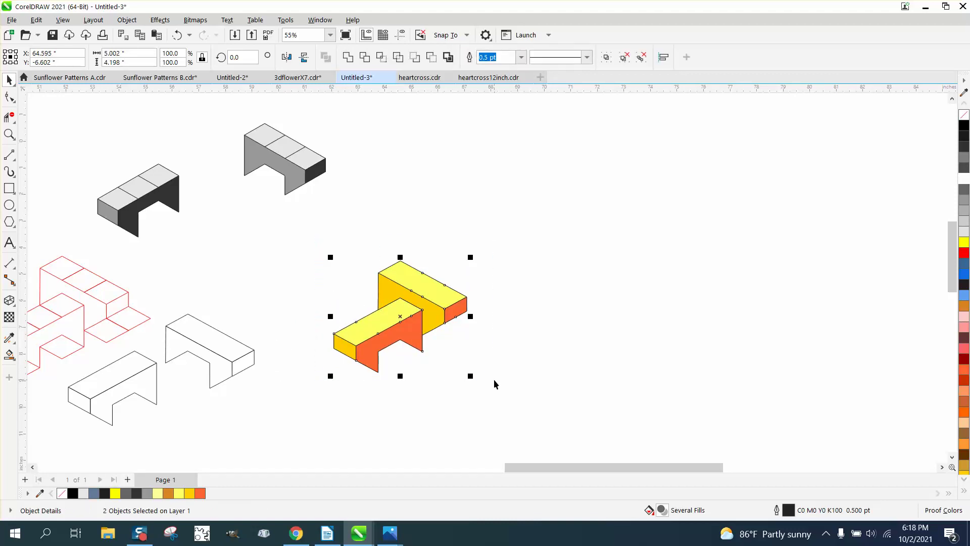
key(ctrl+g)
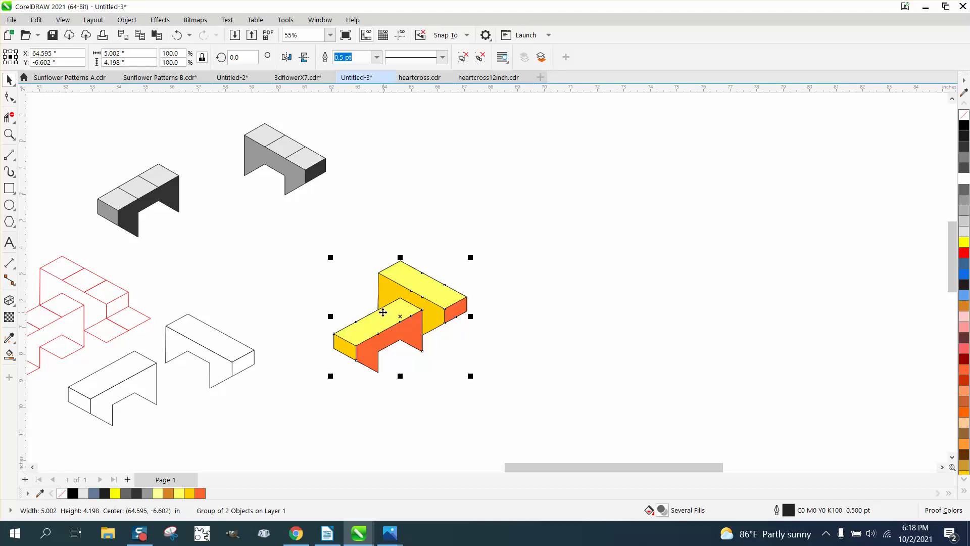
Duplicate the block pair about 3.34 inches to the right and repeat the duplication to form a row of seven pairs.
drag(379, 309, 466, 312)
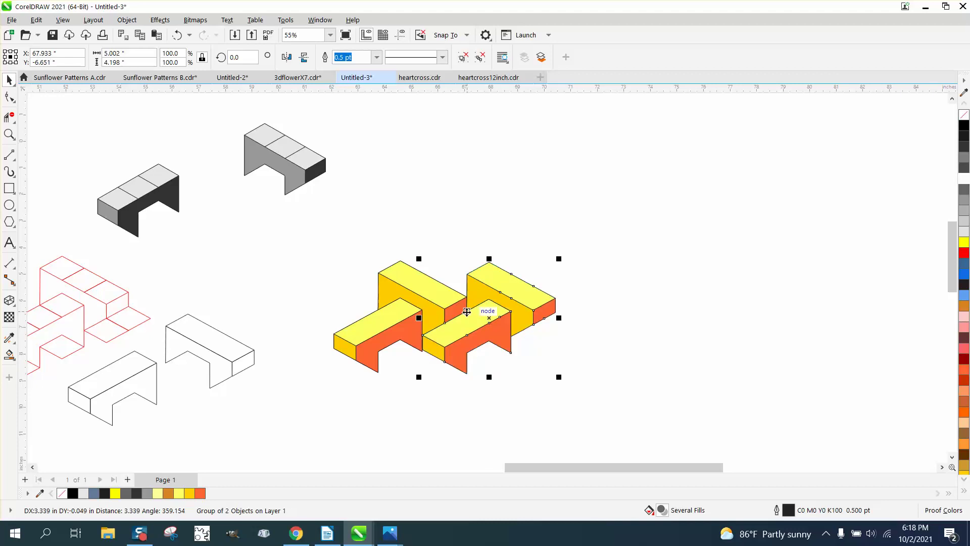
key(ctrl+r)
key(ctrl+r)
key(ctrl+r)
key(ctrl+r)
key(ctrl+r)
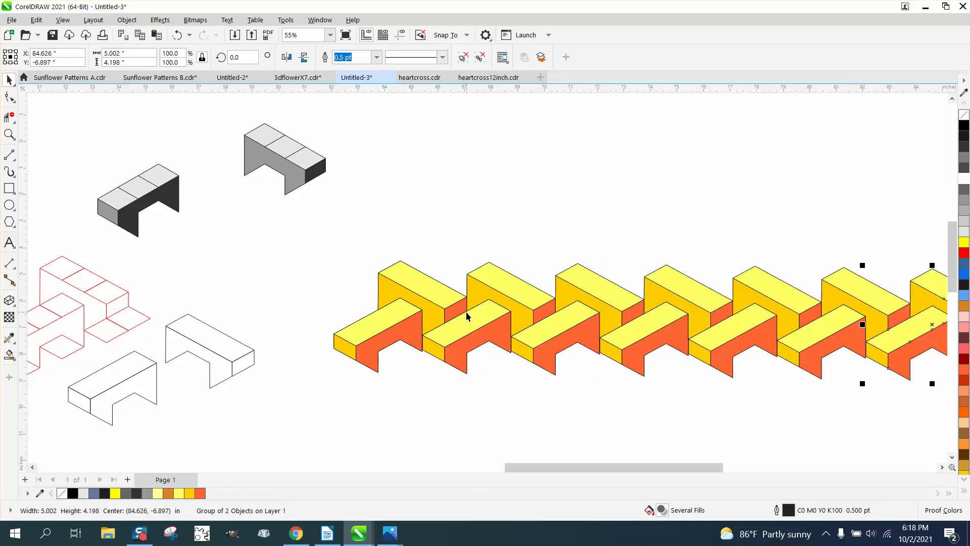
Select the whole row of seven block pairs and group it.
scroll(464, 314, down, 2)
drag(372, 255, 514, 354)
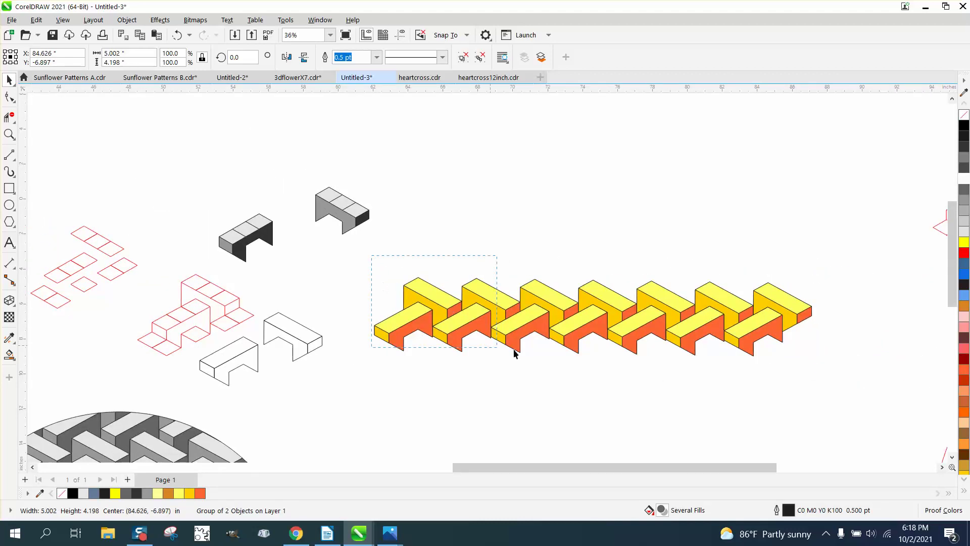
drag(822, 372, 830, 380)
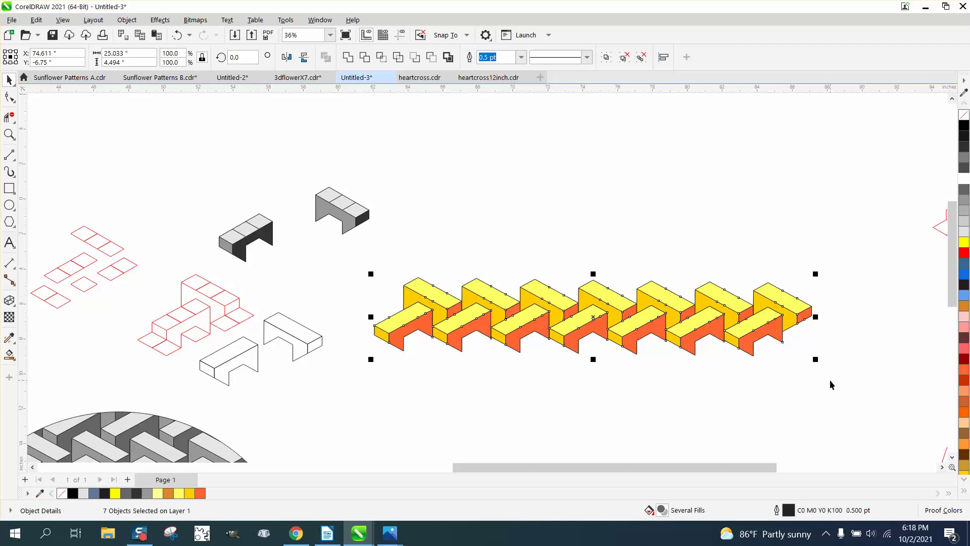
key(ctrl+g)
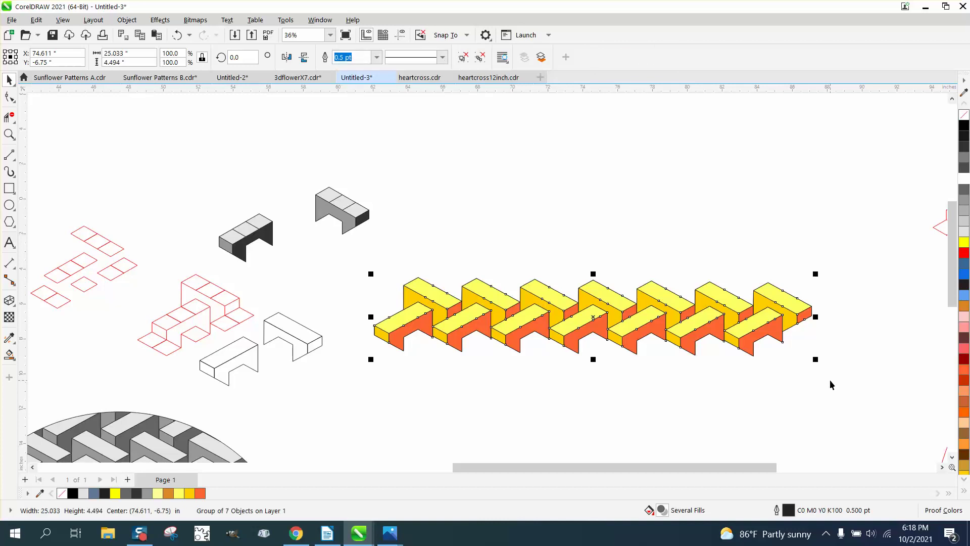
Duplicate the grouped row about 2.87 inches straight down and repeat the duplication to build five interlocking rows.
drag(580, 301, 579, 351)
right_click(579, 351)
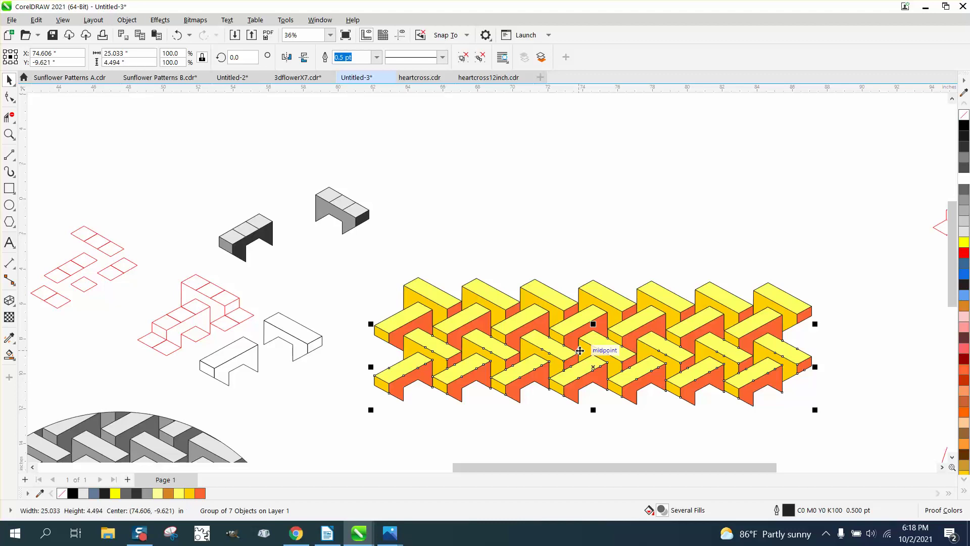
scroll(501, 310, down, 2)
key(ctrl+r)
key(ctrl+r)
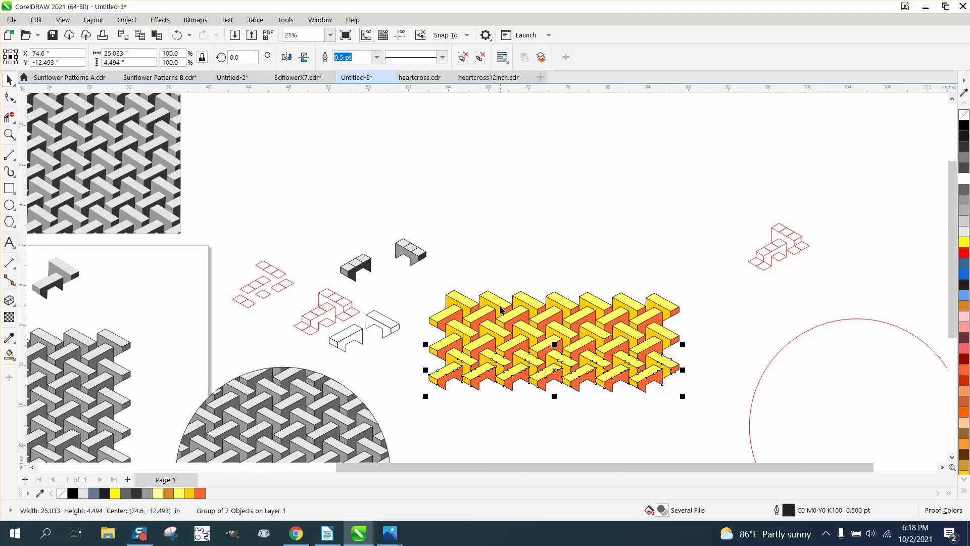
key(ctrl+r)
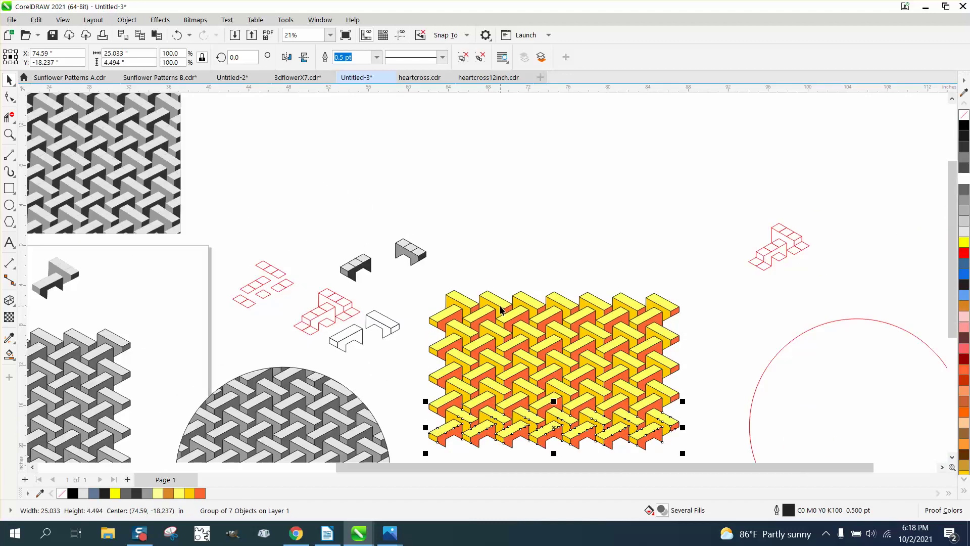
Select all five rows of the coloured pattern and group them into one object.
click(9, 134)
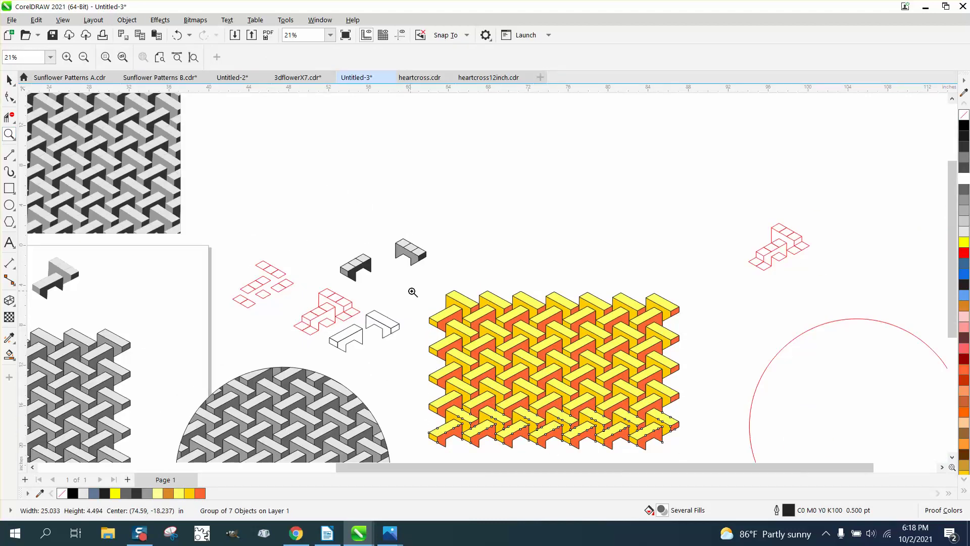
drag(412, 289, 743, 452)
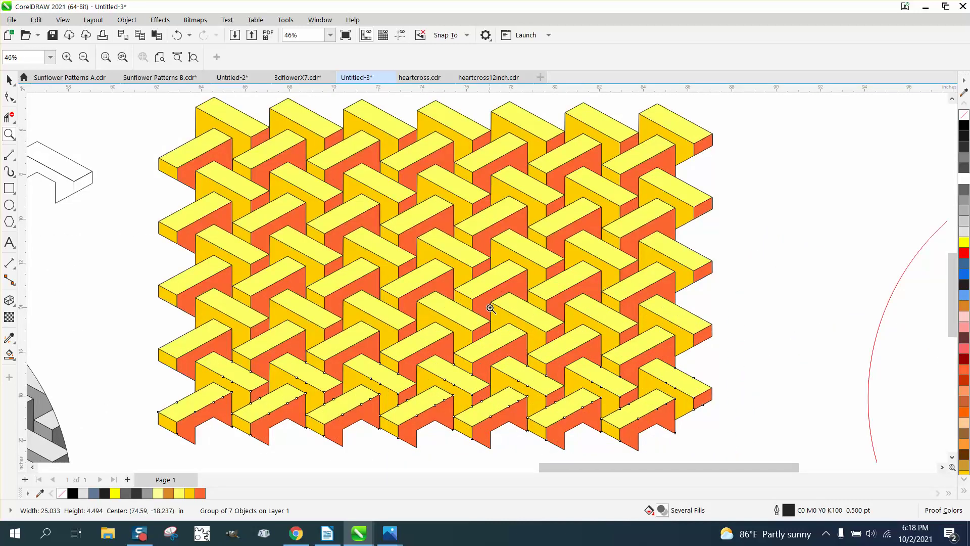
scroll(490, 308, down, 1)
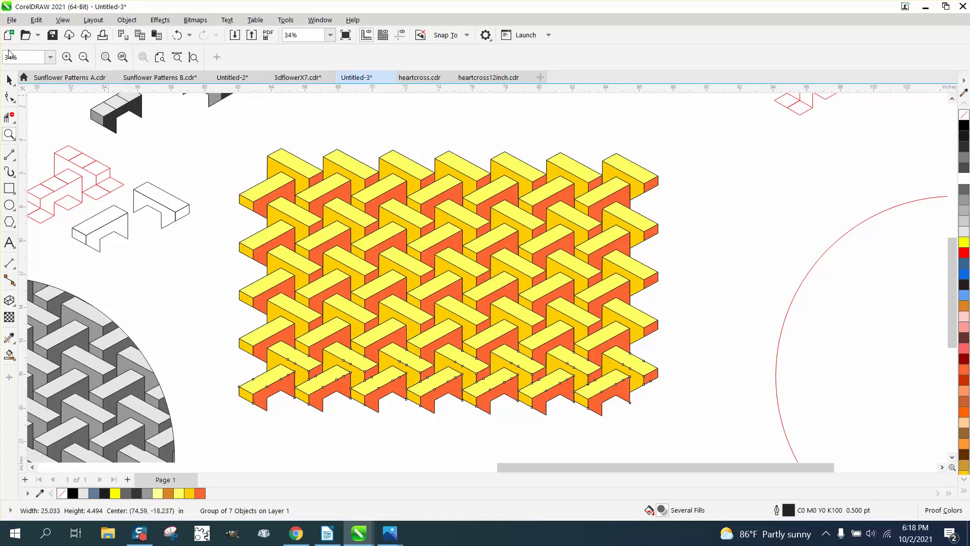
click(9, 80)
drag(216, 138, 713, 438)
key(ctrl+g)
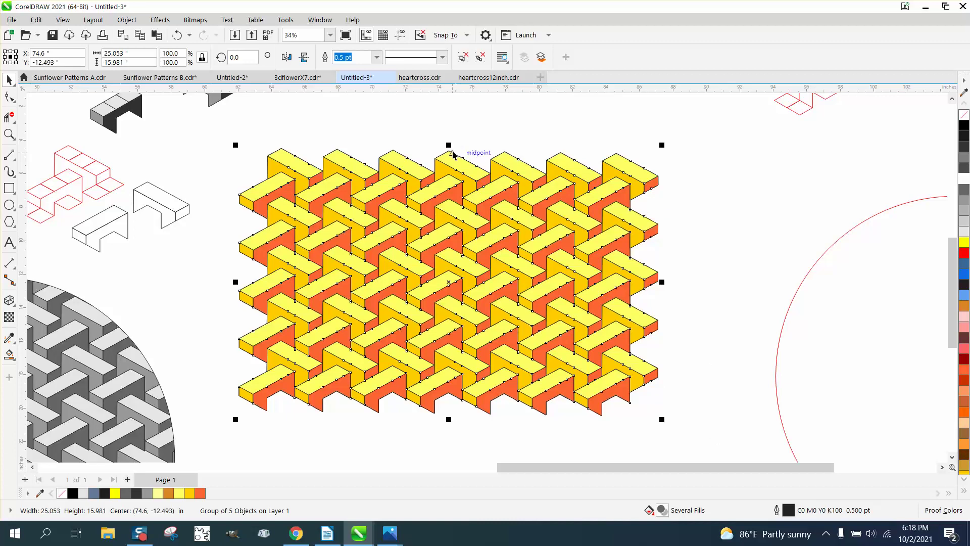
Duplicate the grouped pattern about 14.4 inches straight down and adjust the copy so its blocks interlock with the original without a gap.
drag(448, 150, 448, 387)
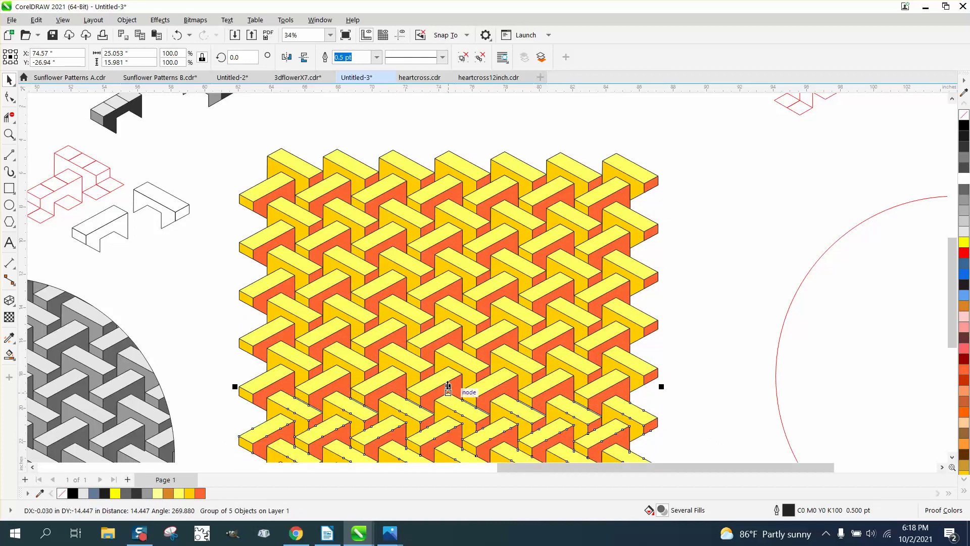
click(9, 134)
click(298, 348)
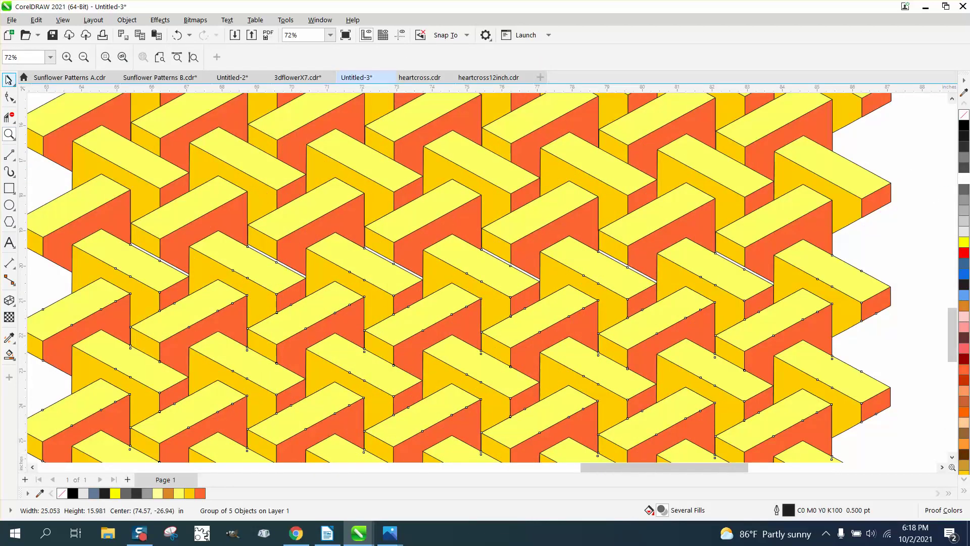
click(9, 79)
drag(387, 371, 394, 348)
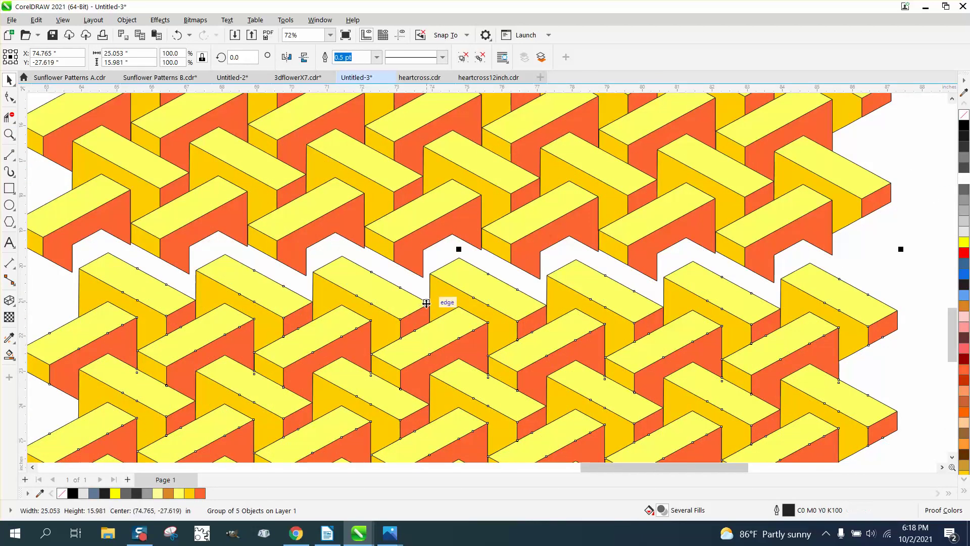
drag(432, 309, 424, 278)
Scale the red circle down to about 19.83 inches across, test it over the coloured pattern, and undo the placement.
scroll(424, 277, down, 5)
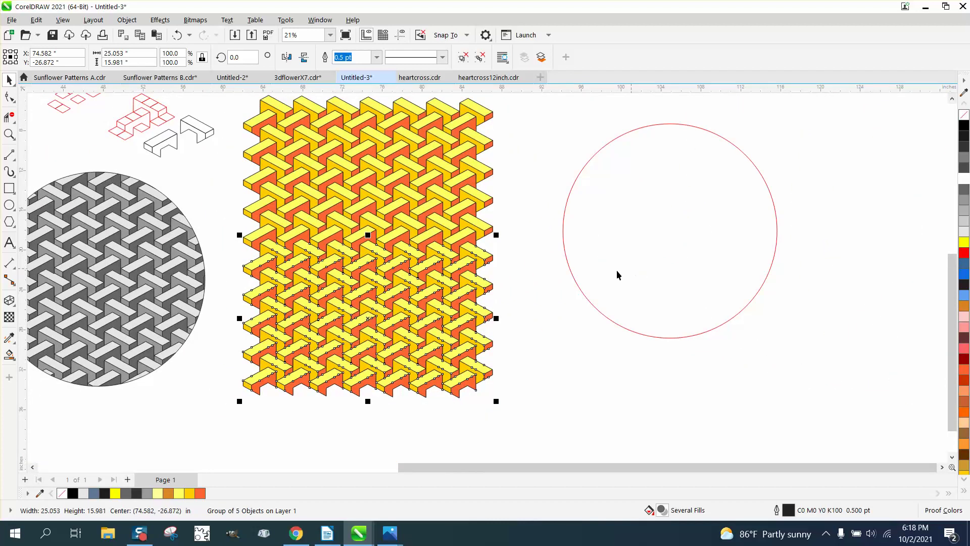
click(579, 294)
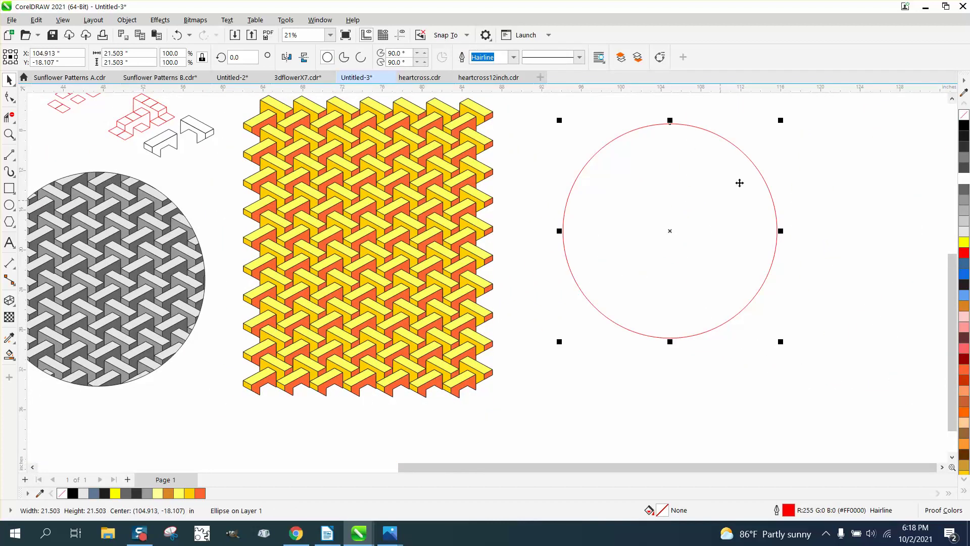
drag(780, 121, 764, 137)
drag(661, 242, 369, 250)
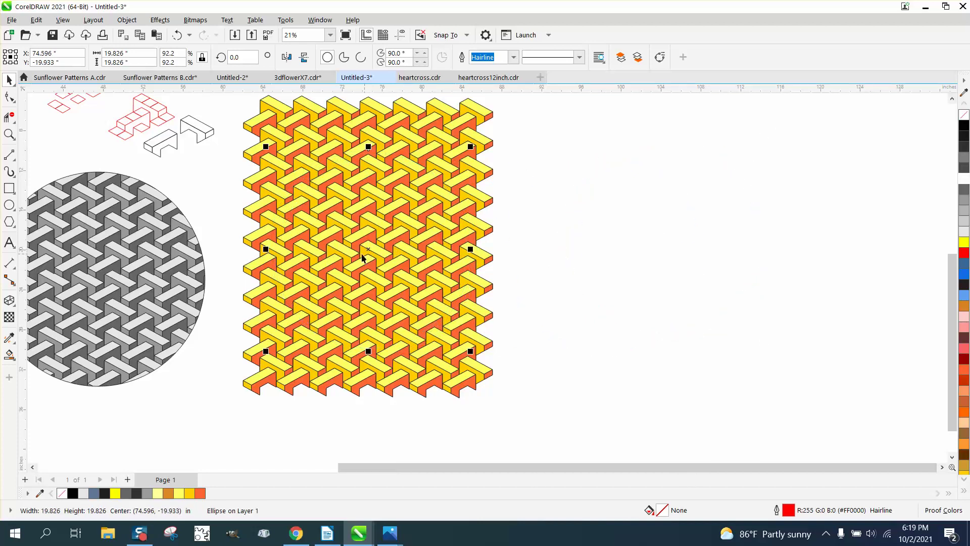
key(ctrl+z)
Select both halves of the coloured pattern and group them into one object.
scroll(361, 243, down, 1)
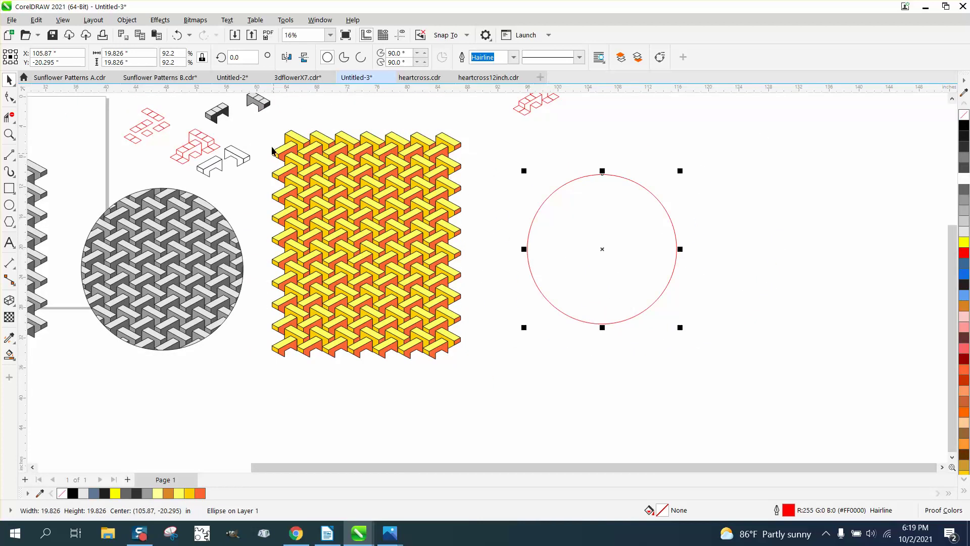
drag(265, 120, 495, 362)
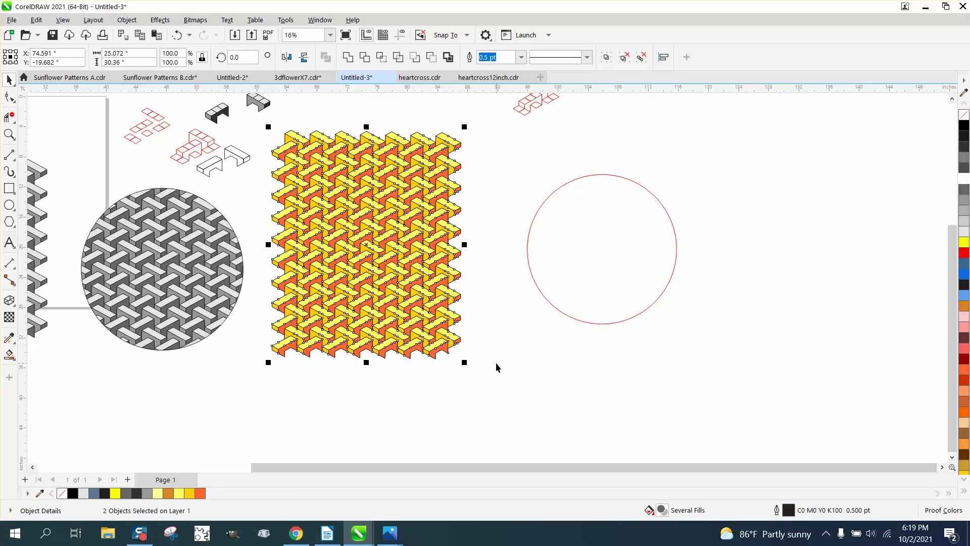
key(ctrl+g)
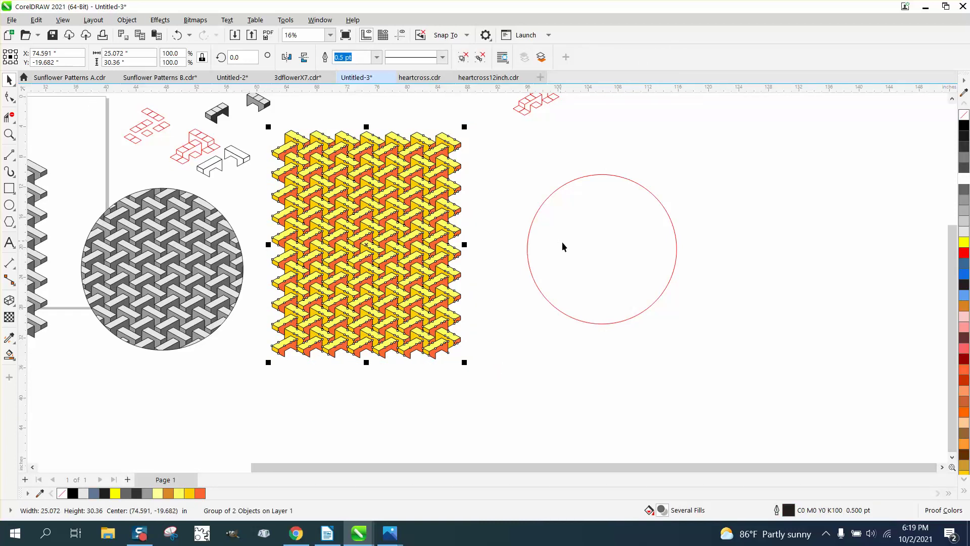
Place the red circle over the coloured pattern and try to intersect the two.
drag(595, 246, 361, 241)
drag(258, 121, 526, 382)
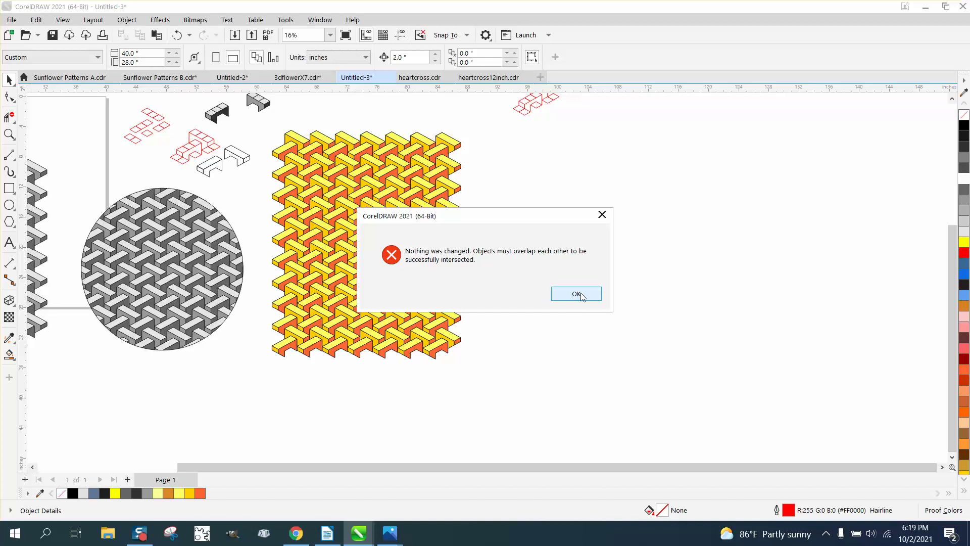
click(581, 296)
Move the grouped pattern to the right of the circle and rotate it to about 22 degrees.
click(391, 241)
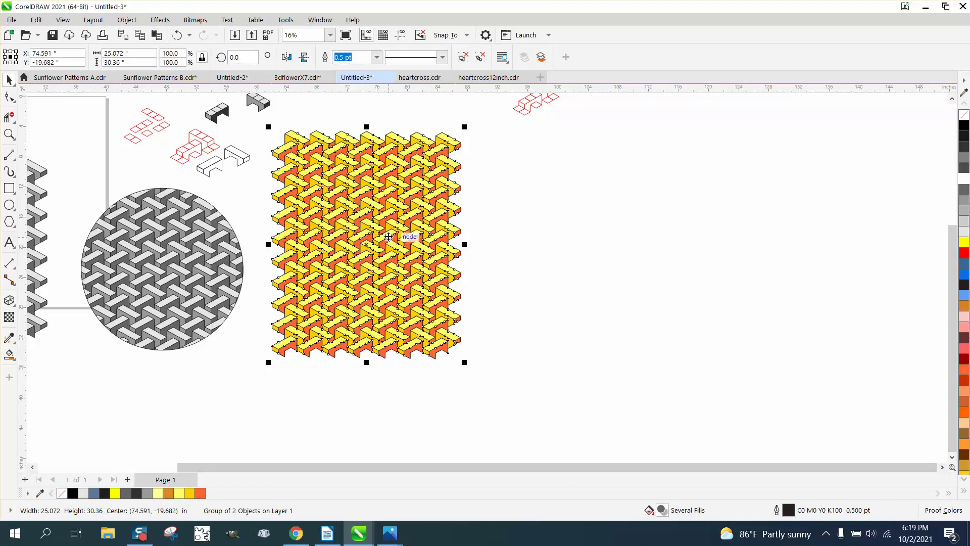
drag(391, 241, 604, 265)
click(535, 247)
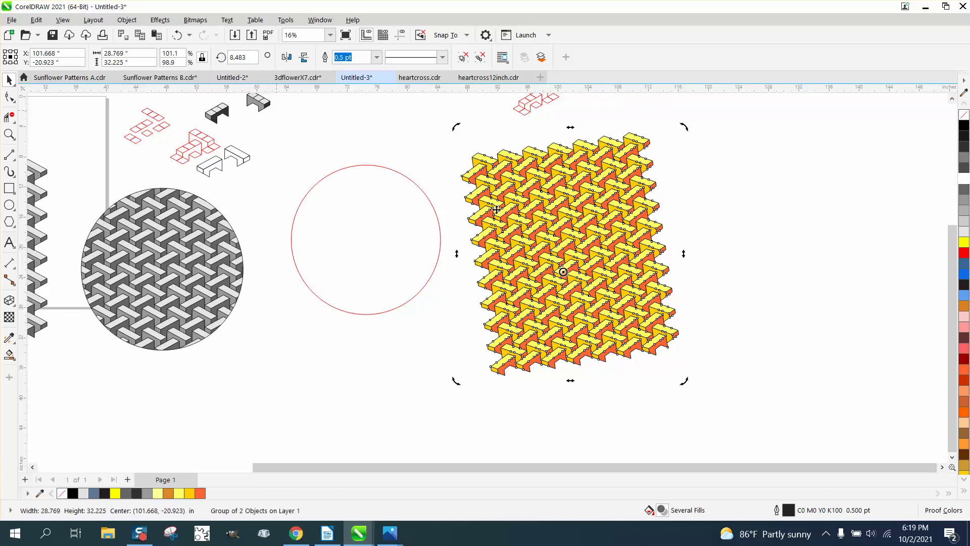
drag(686, 129, 638, 121)
click(691, 225)
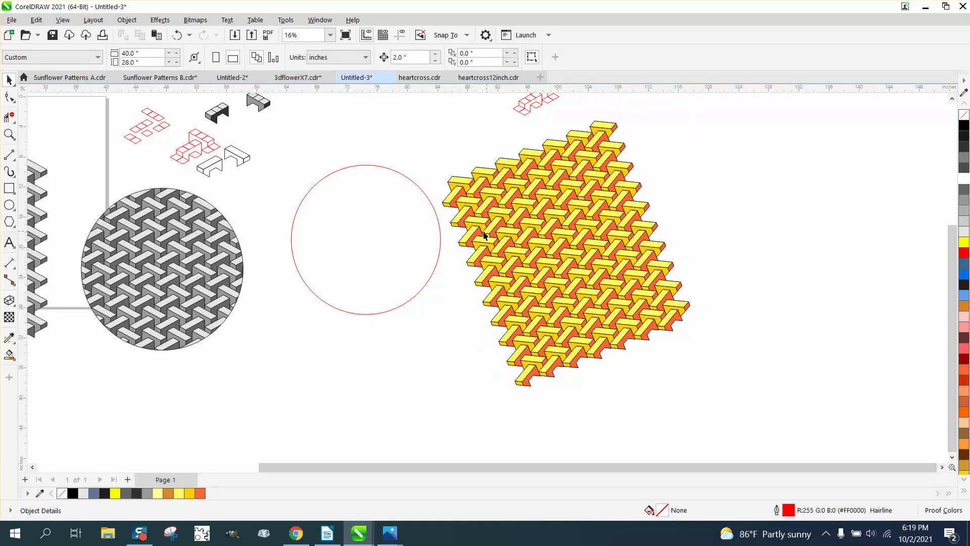
Move the red circle down and to the left, clear of the rotated pattern.
click(481, 232)
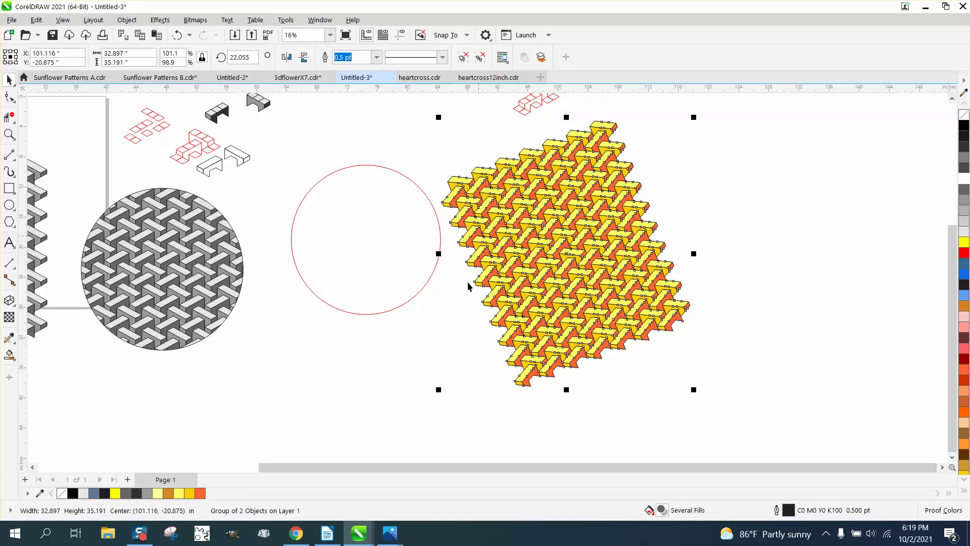
scroll(456, 288, down, 1)
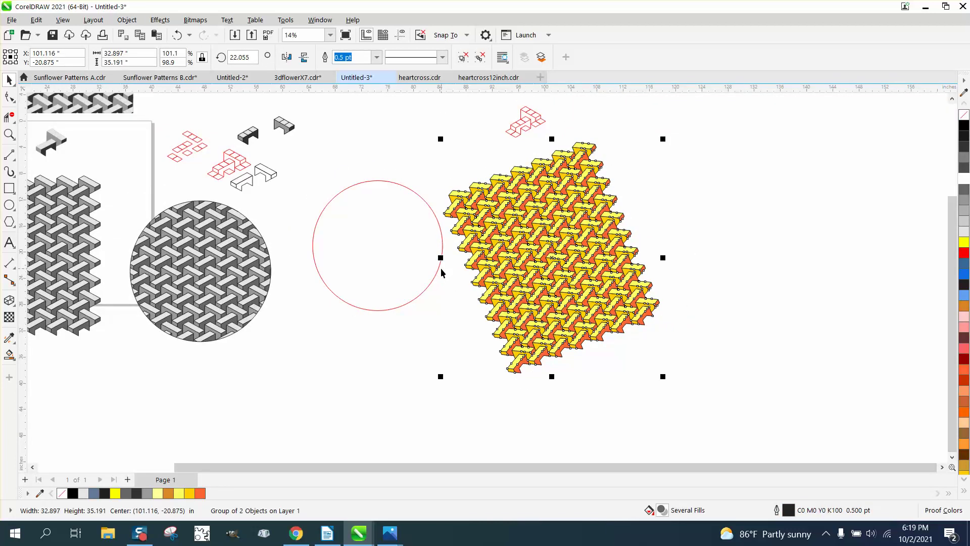
drag(440, 269, 418, 293)
click(431, 154)
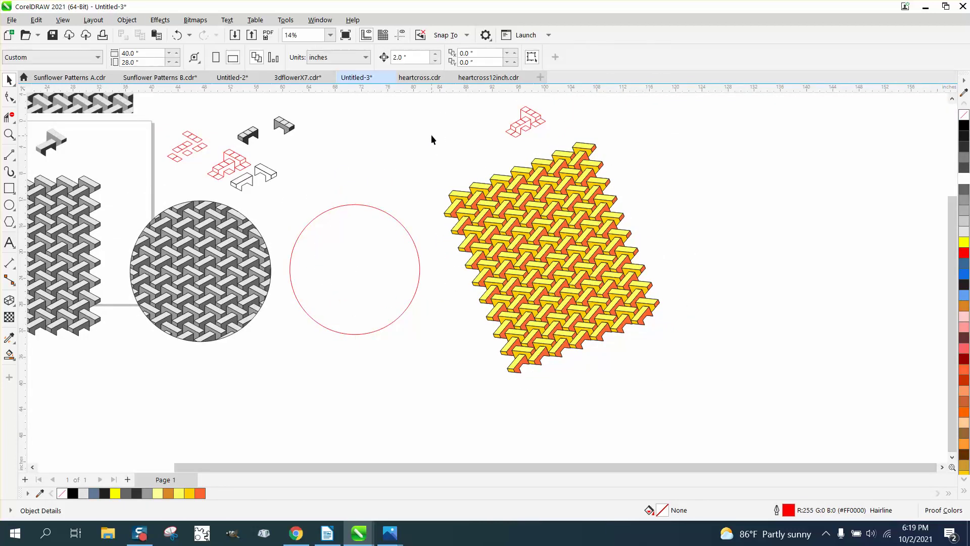
Ungroup the rotated pattern, reselect its parts and group them again.
drag(431, 134, 721, 397)
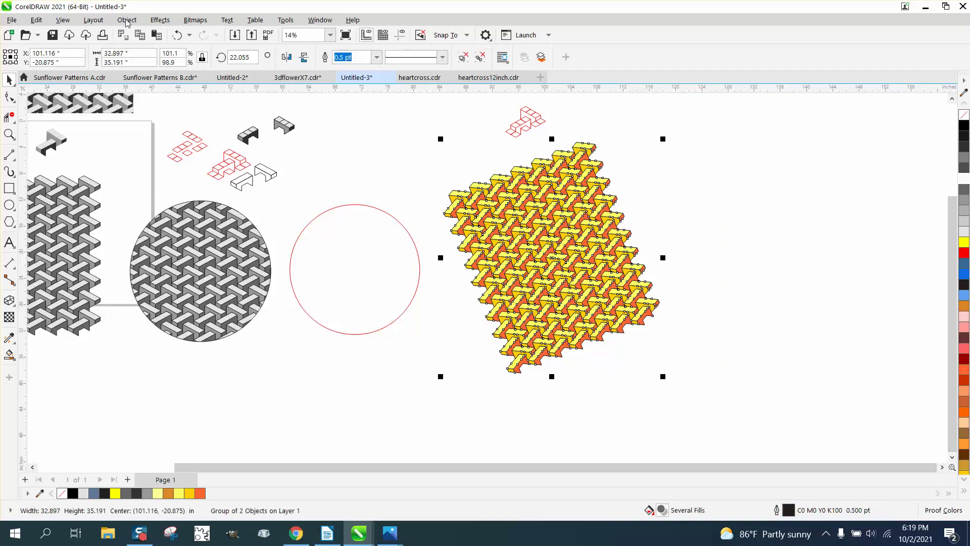
click(127, 20)
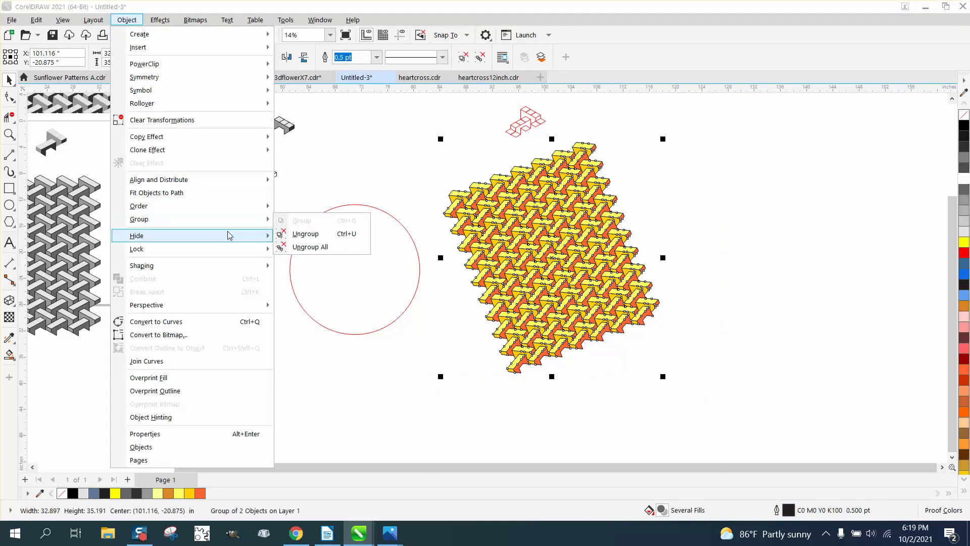
click(298, 247)
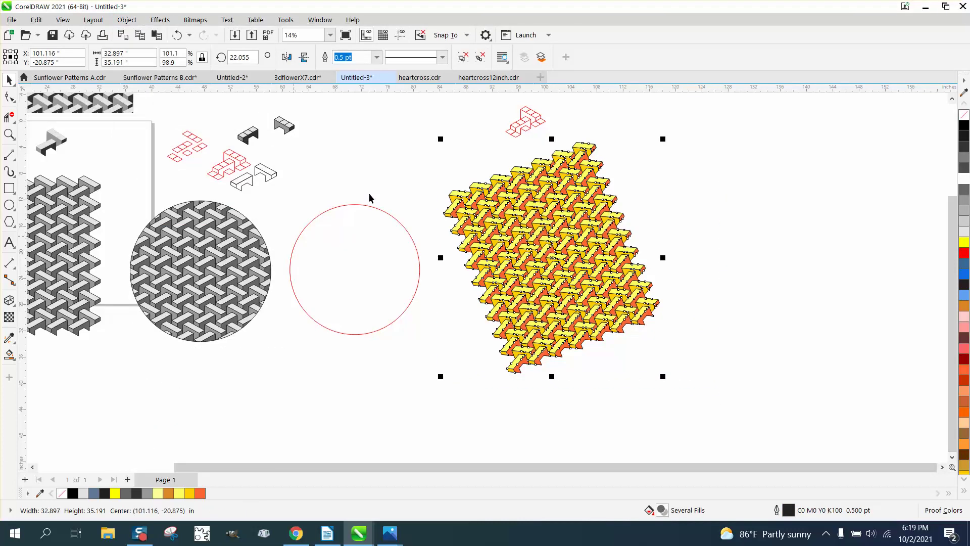
drag(586, 282, 713, 390)
click(126, 20)
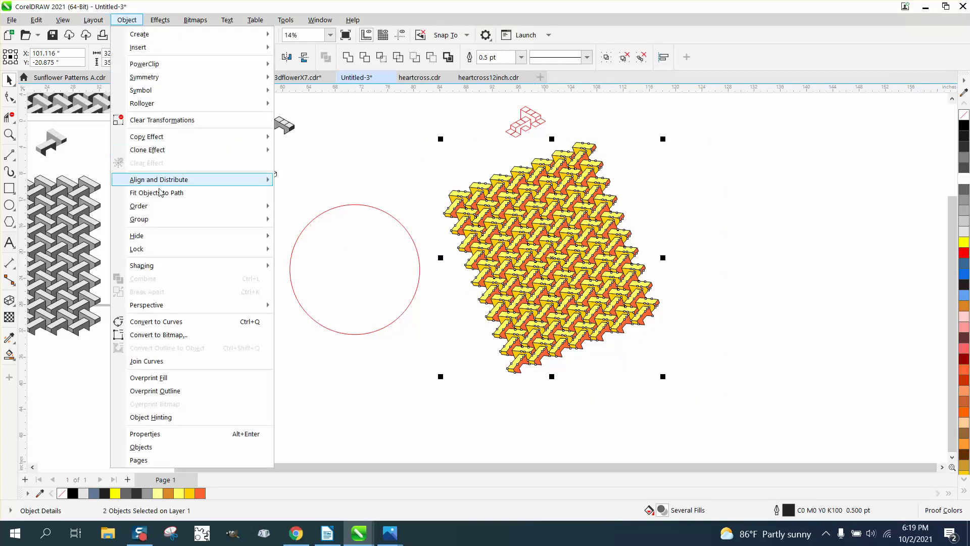
mouse_move(162, 219)
click(299, 220)
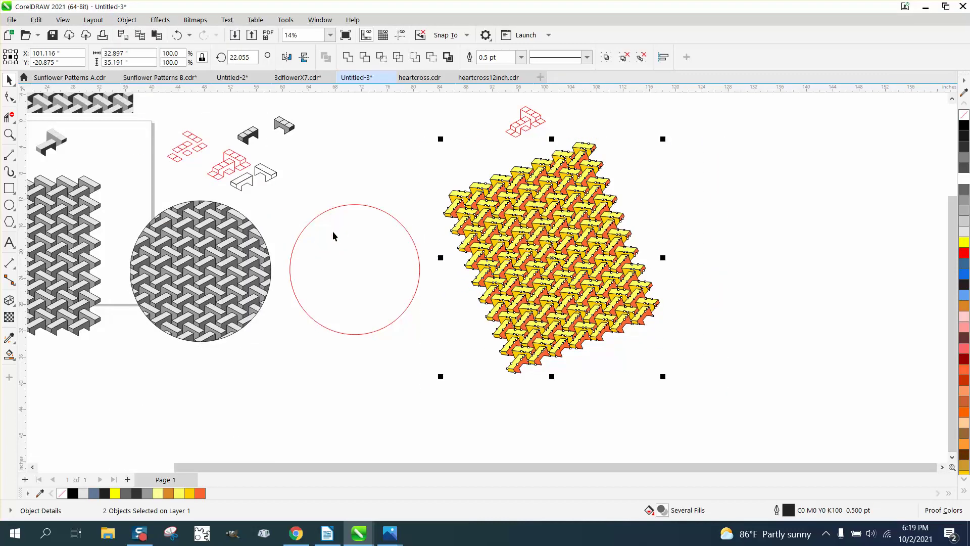
Move the circle onto the rotated pattern and shift the loose red outline pieces about 25 inches to the right, out of the way.
drag(377, 245, 567, 223)
click(435, 122)
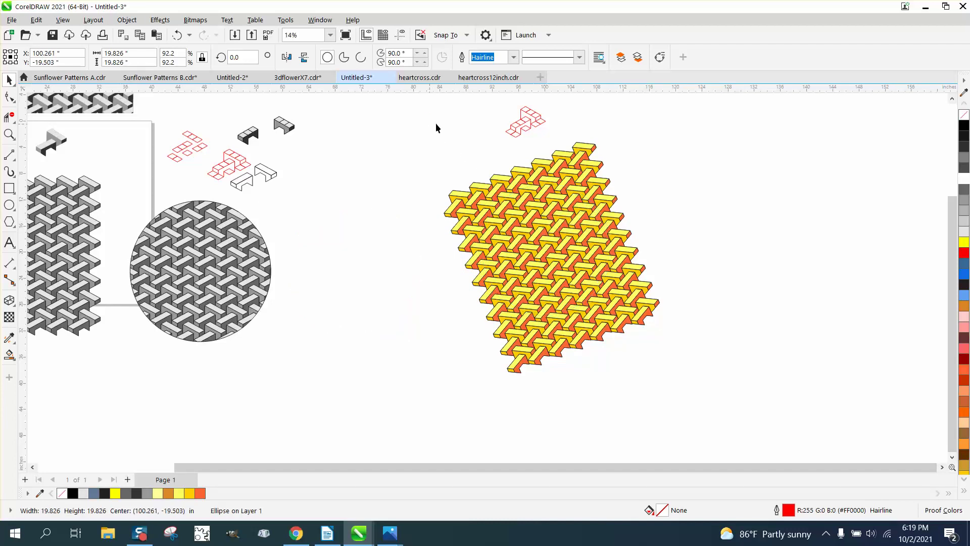
drag(492, 100, 677, 126)
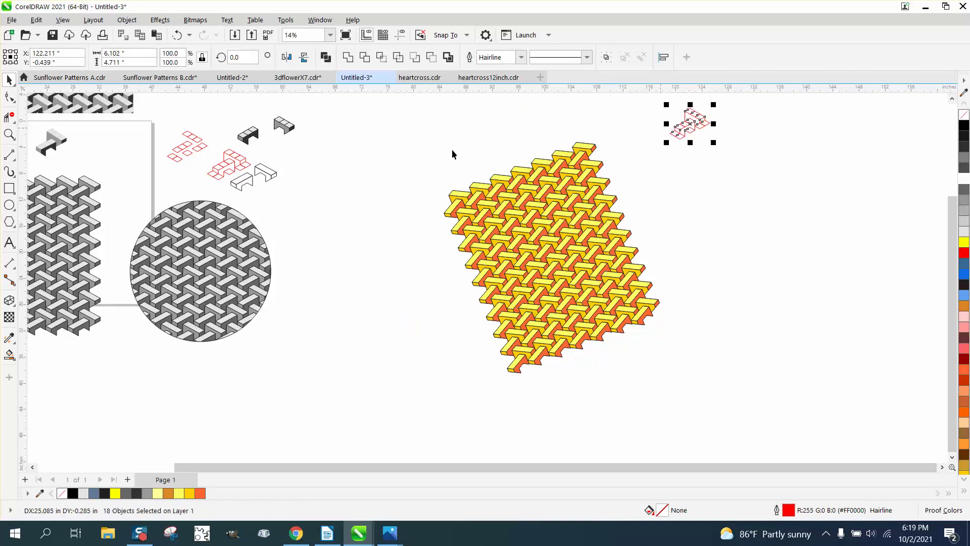
Select the circle together with the rotated pattern and try to intersect them.
drag(419, 113, 587, 302)
drag(677, 377, 680, 393)
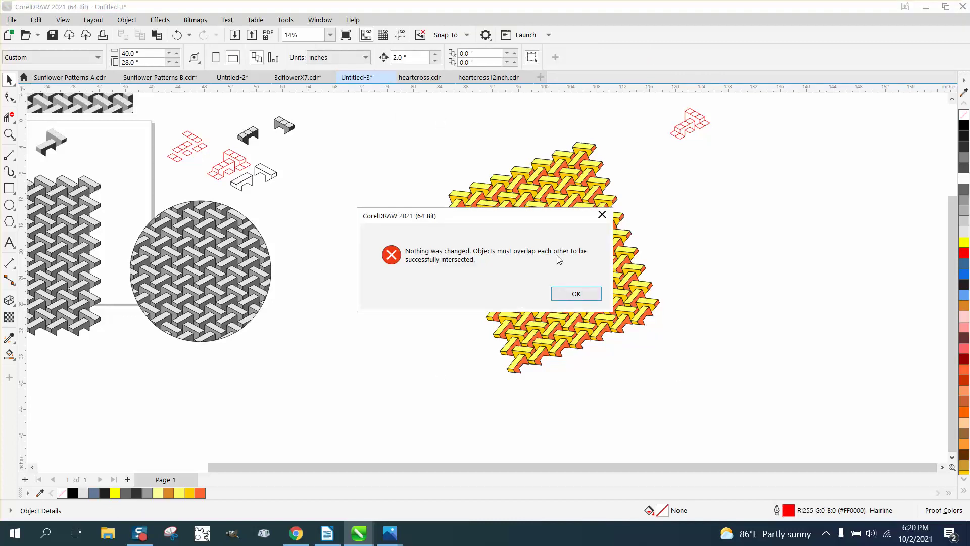
click(576, 294)
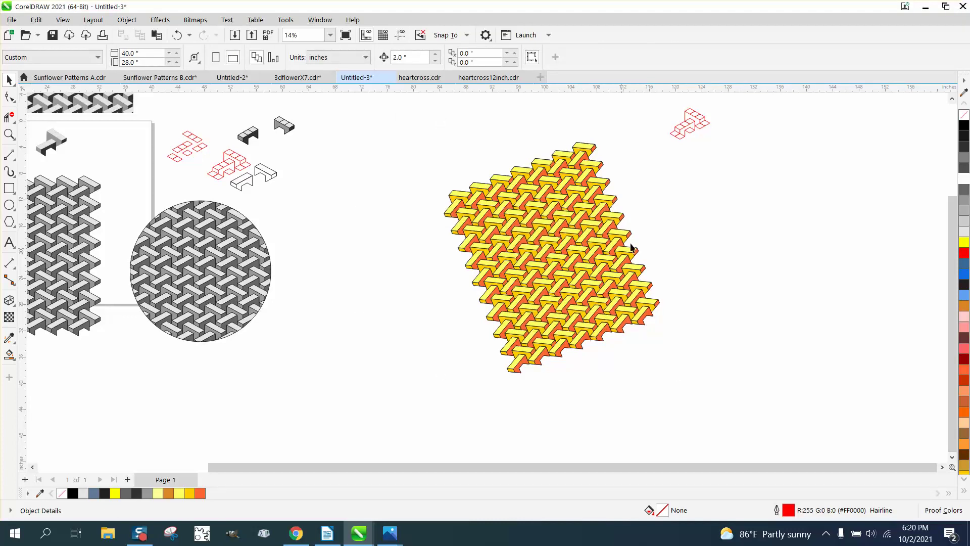
Move the rotated pattern about 11 inches left and 6 inches down from the circle and check its blocks up close.
drag(563, 253, 494, 285)
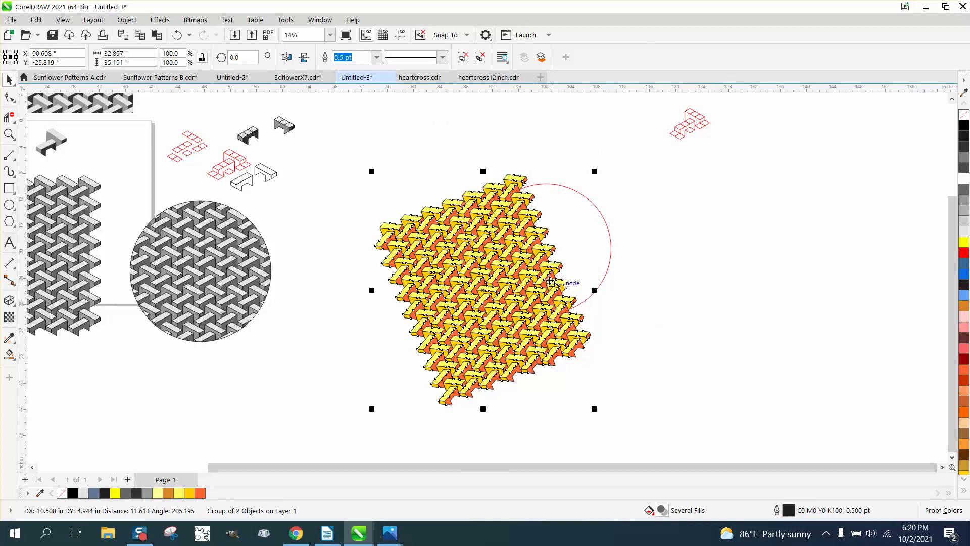
click(9, 134)
drag(428, 219, 541, 304)
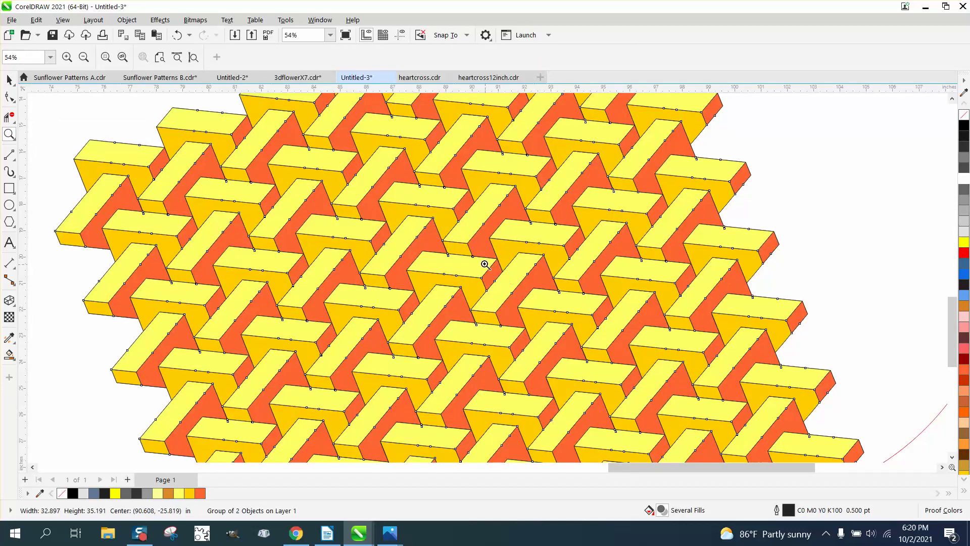
scroll(463, 243, down, 5)
scroll(459, 241, down, 2)
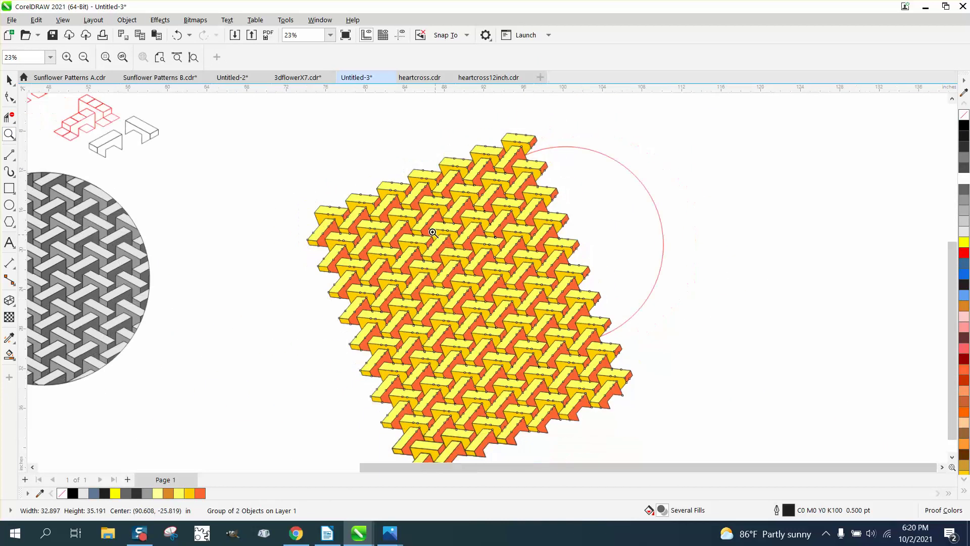
click(10, 79)
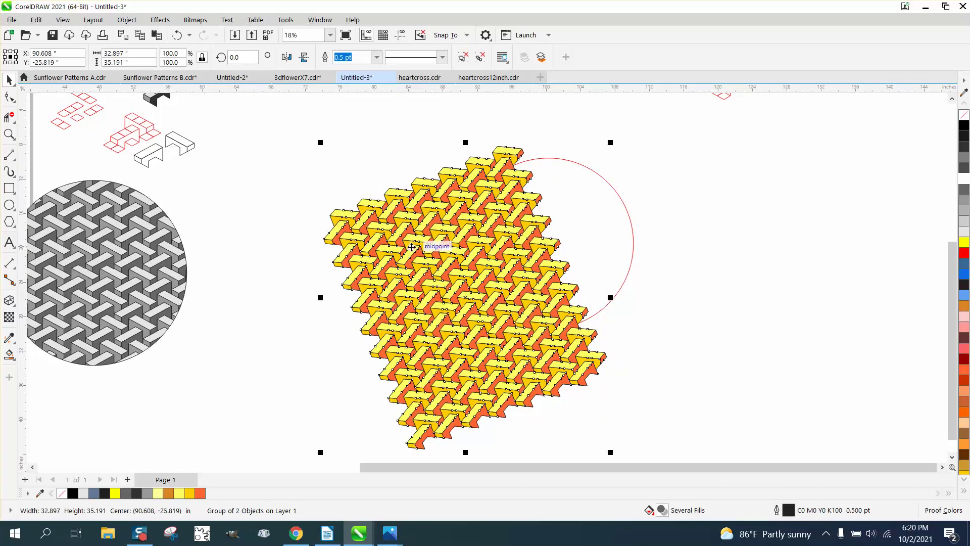
drag(424, 248, 421, 256)
Ungroup all objects of the rotated pattern and move the circle well away to its right.
click(129, 21)
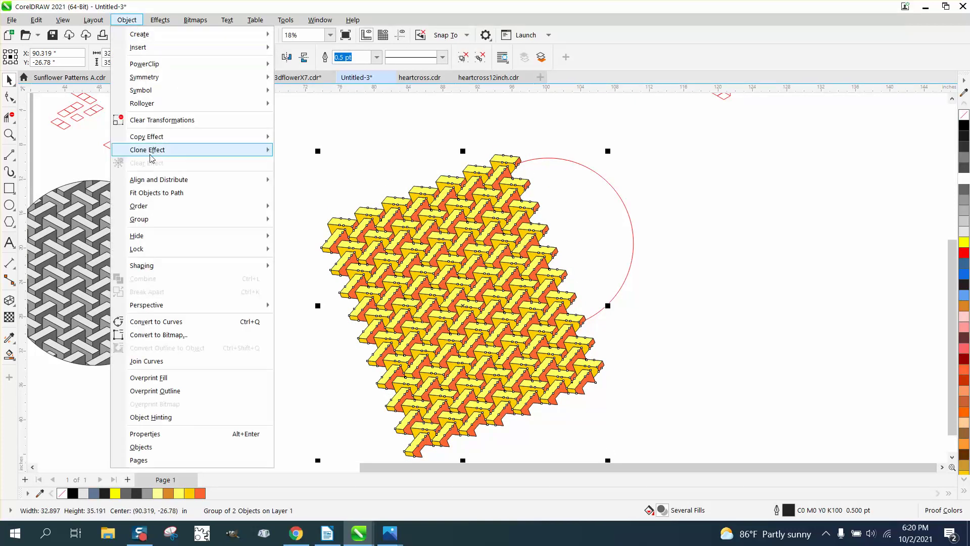
mouse_move(158, 219)
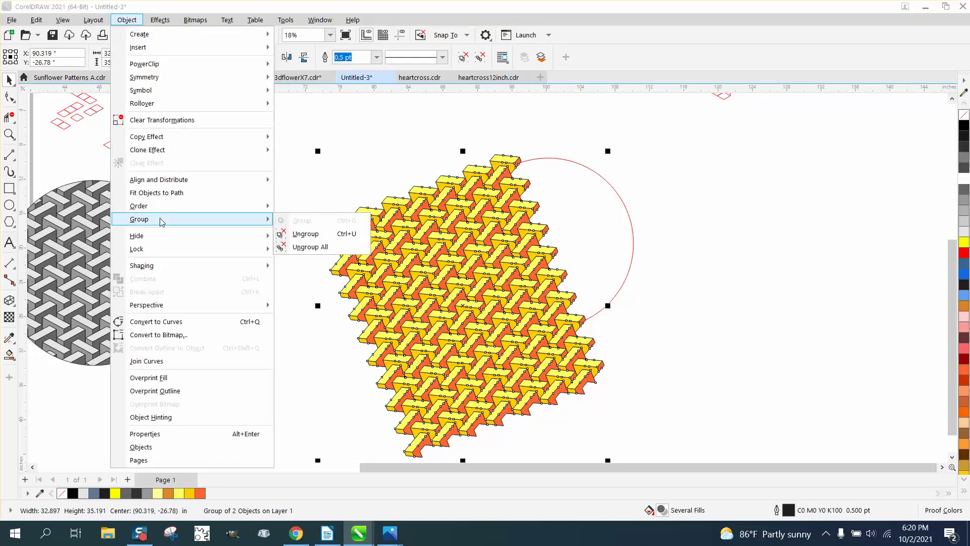
click(294, 252)
drag(610, 207, 843, 208)
scroll(561, 177, down, 1)
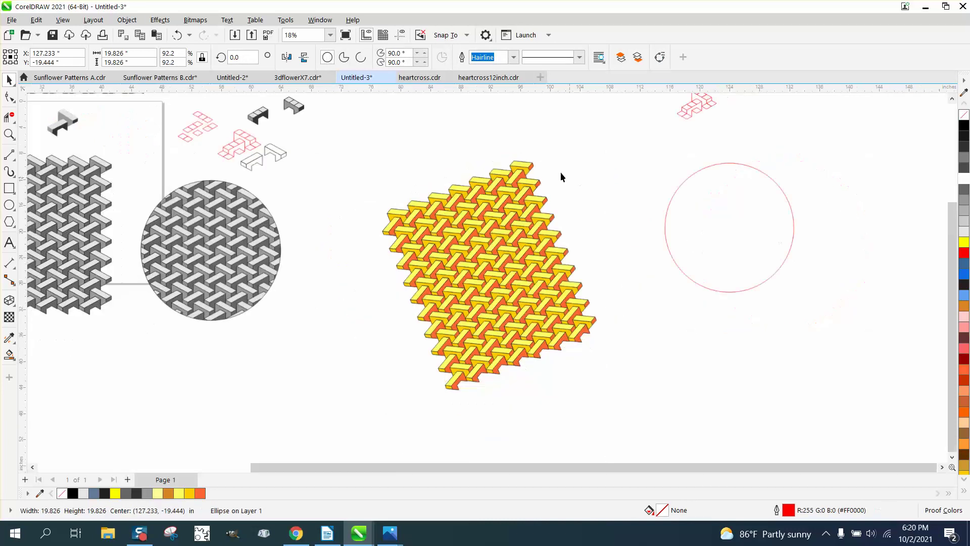
Select all the loose pieces of the rotated pattern and group them into a single-level group.
scroll(561, 177, down, 1)
drag(599, 370, 613, 375)
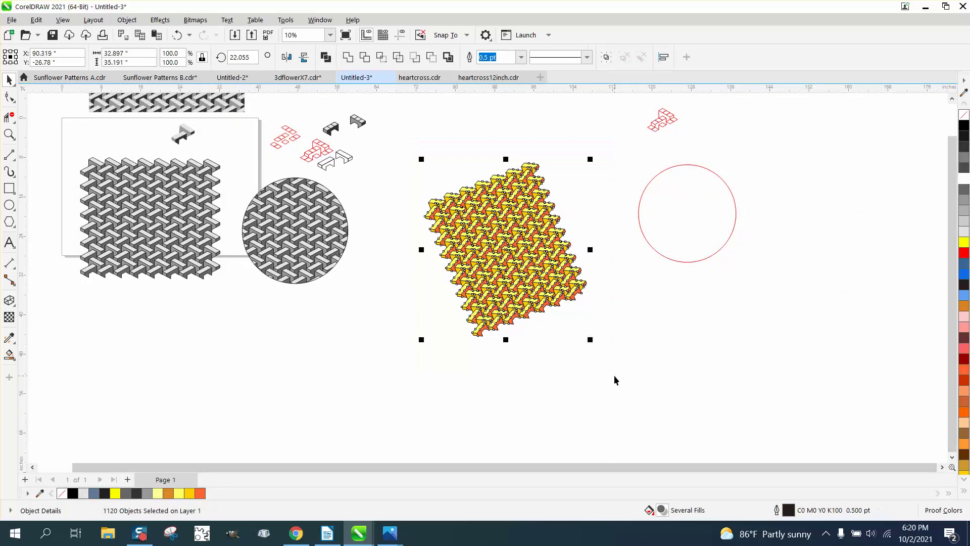
click(127, 19)
mouse_move(146, 220)
click(298, 221)
Delete the red circle and draw a rectangle about 16.5 by 16.4 inches over the middle of the rotated pattern.
click(647, 240)
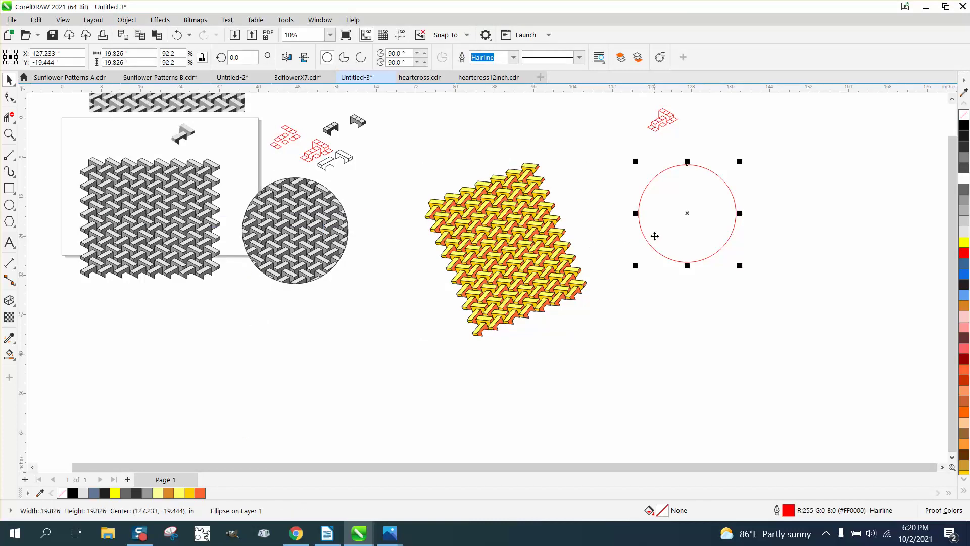
key(Delete)
click(9, 187)
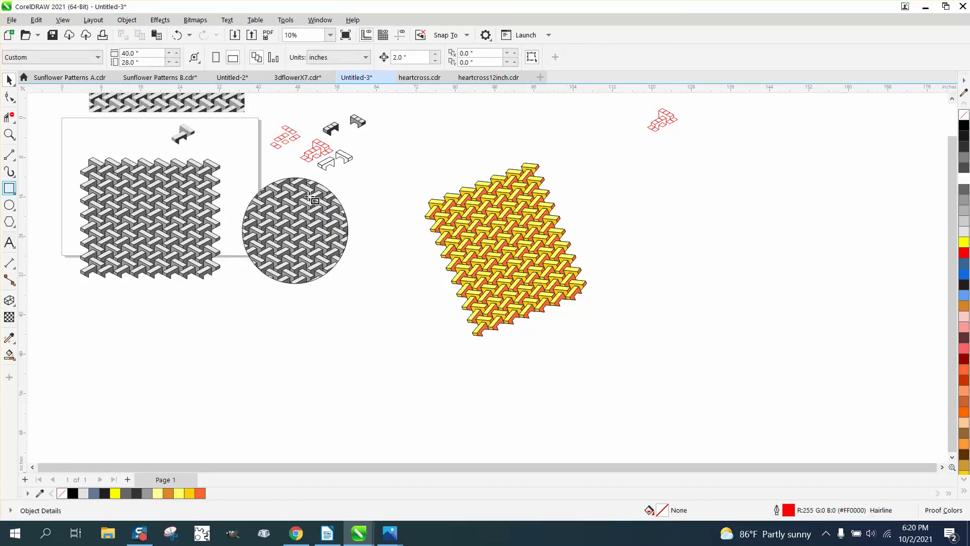
drag(463, 200, 547, 283)
click(9, 80)
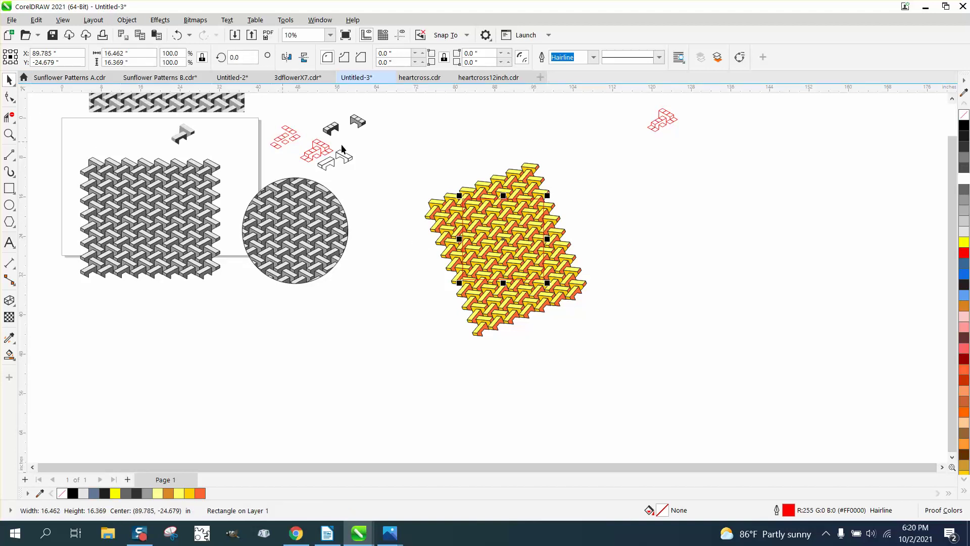
Intersect the rectangle with the grouped pattern and move the cropped piece about 35.6 inches to the right.
drag(408, 154, 670, 359)
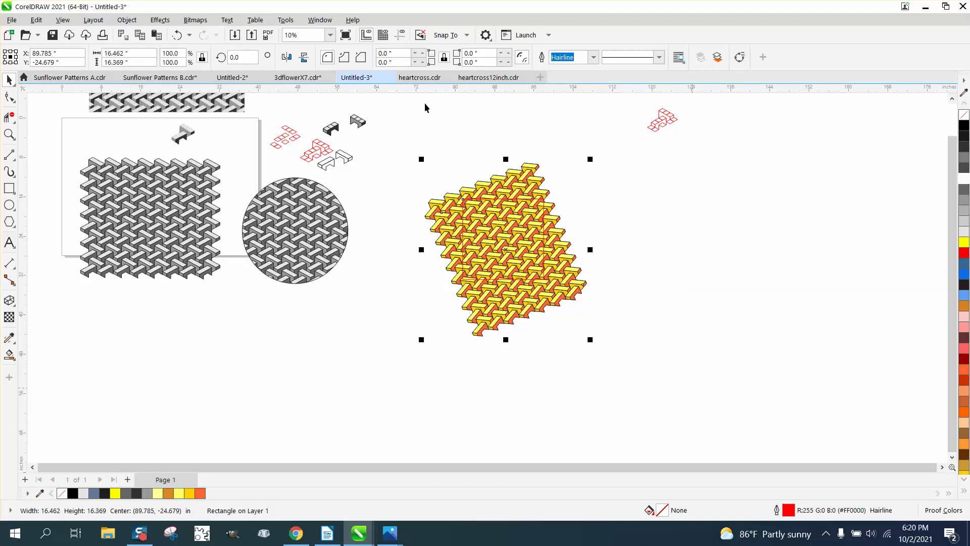
click(486, 174)
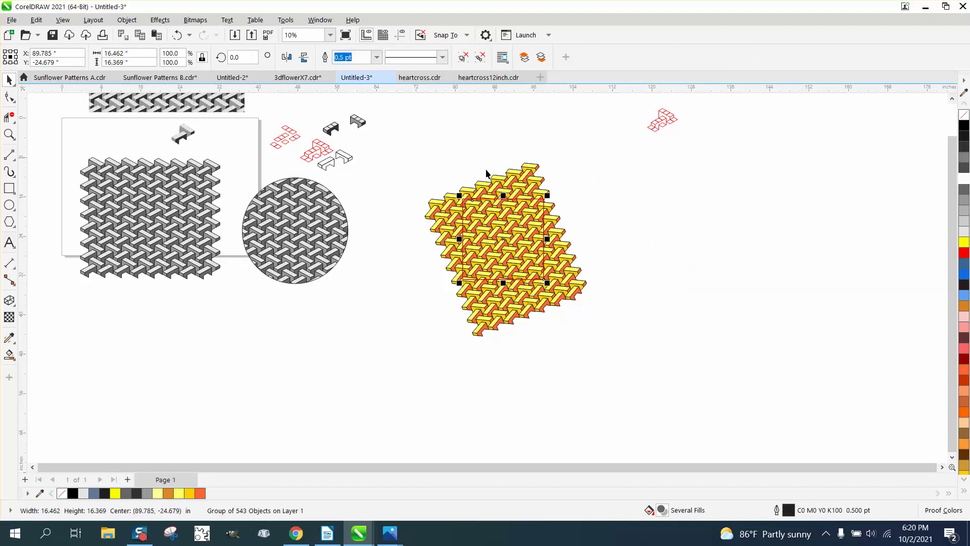
drag(526, 238, 701, 238)
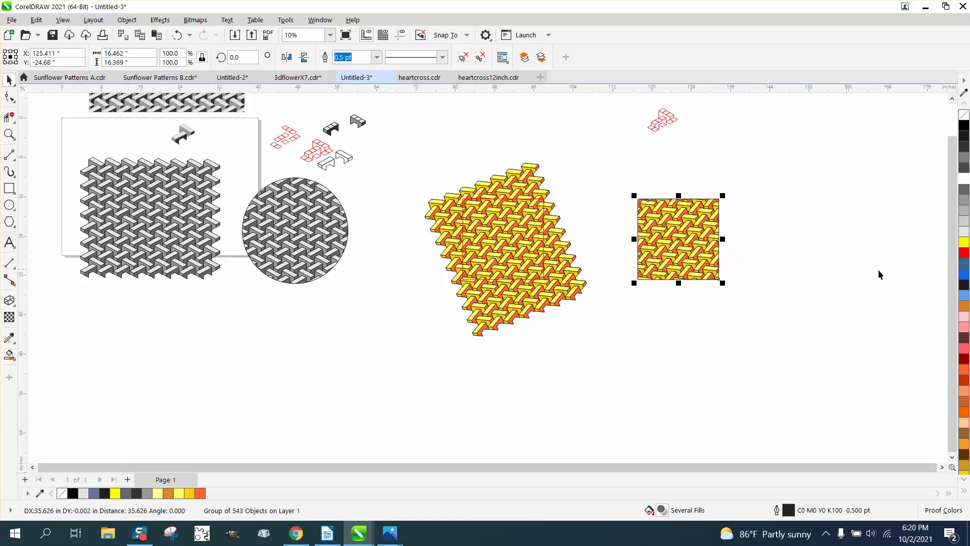
Examine the cropped square's blocks and cut edges up close.
click(9, 134)
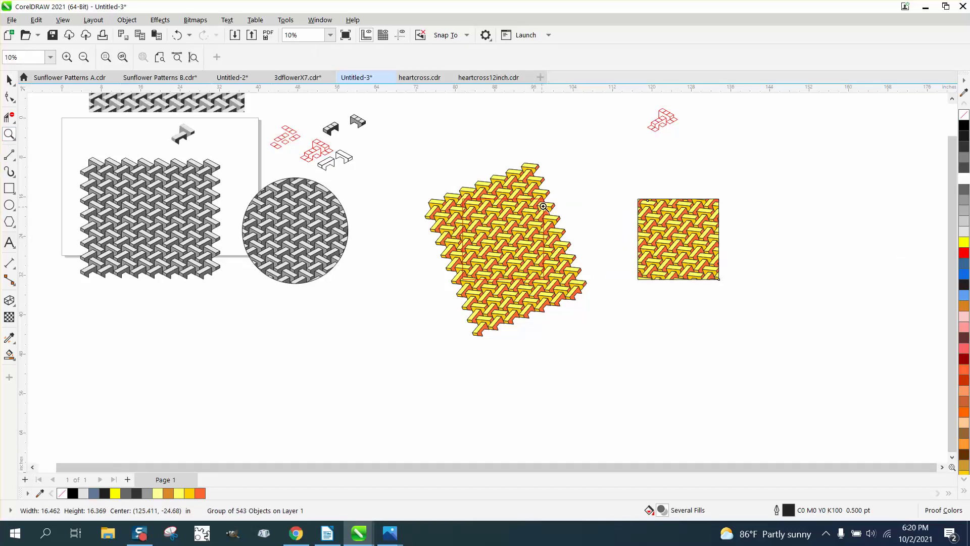
drag(618, 190, 757, 282)
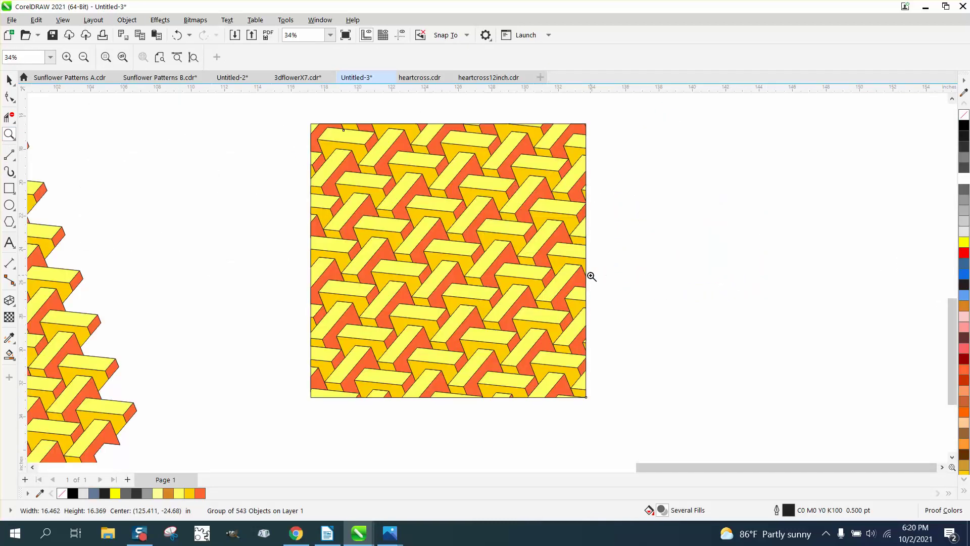
drag(515, 331, 518, 330)
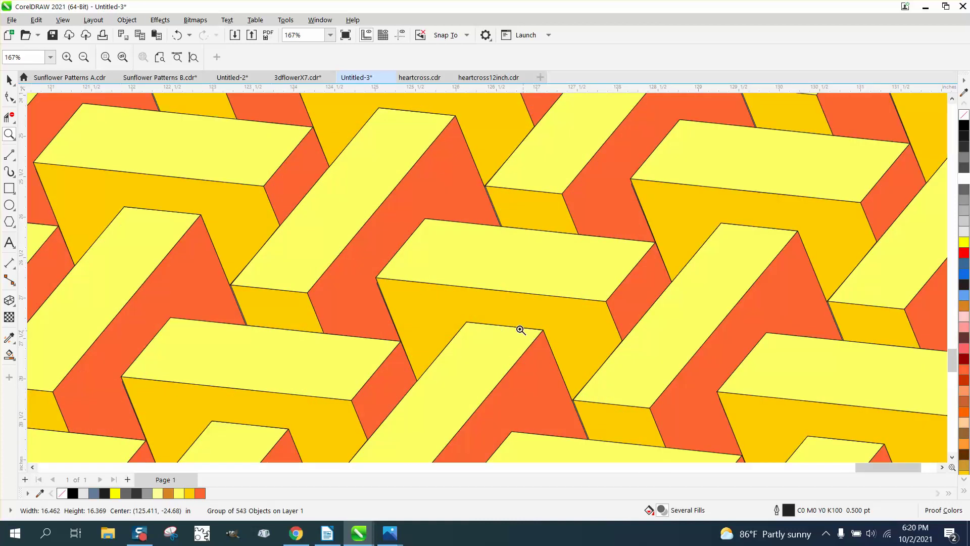
scroll(425, 269, down, 4)
scroll(424, 266, down, 2)
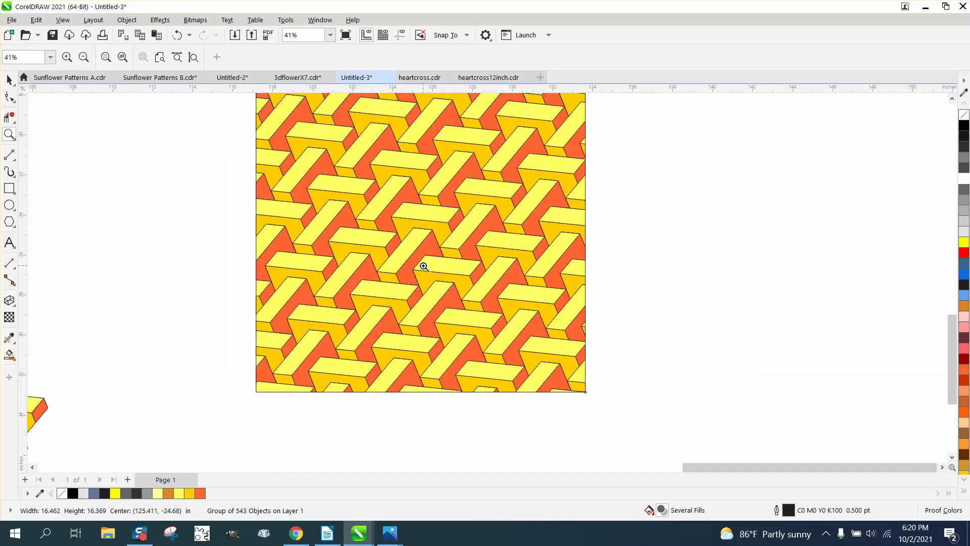
scroll(423, 266, down, 1)
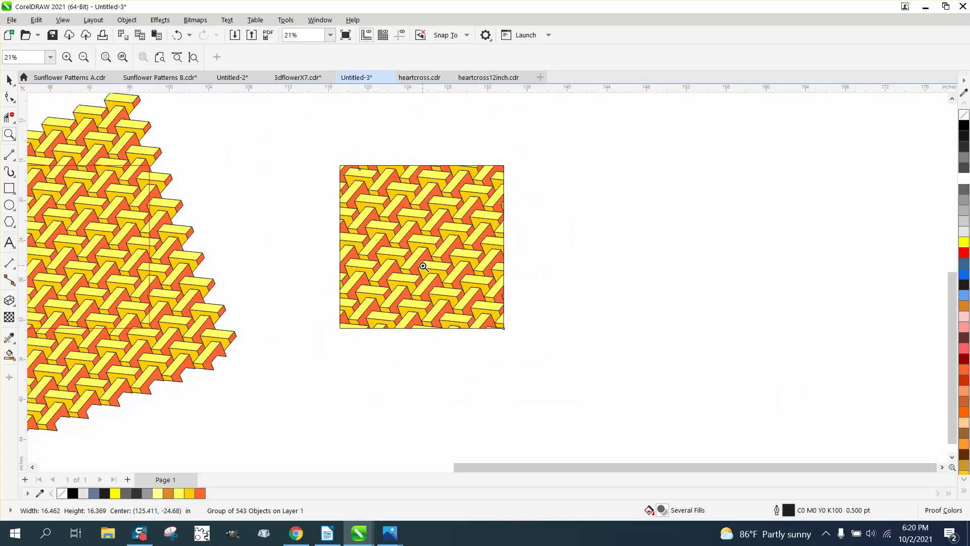
scroll(424, 266, down, 1)
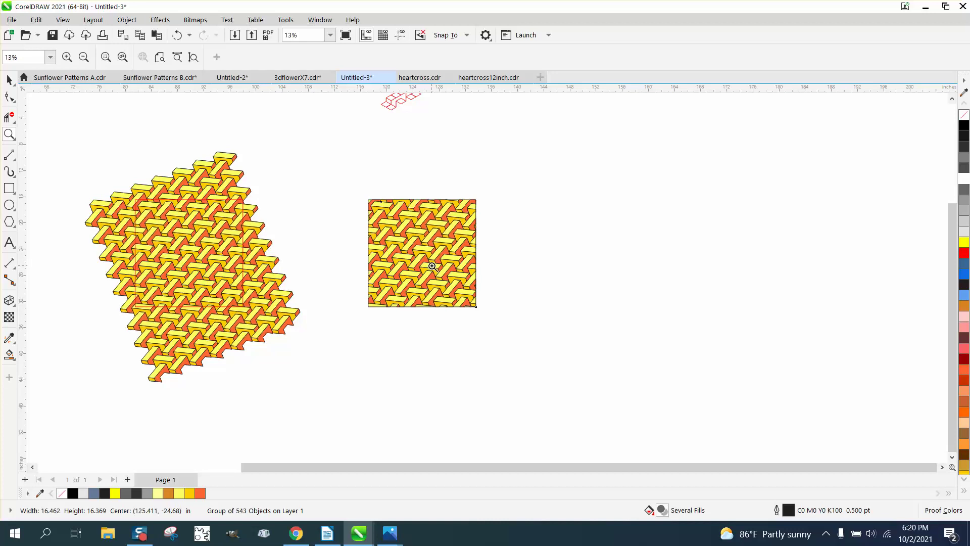
Delete the cropped square piece and the rectangle lying over the pattern.
key(Delete)
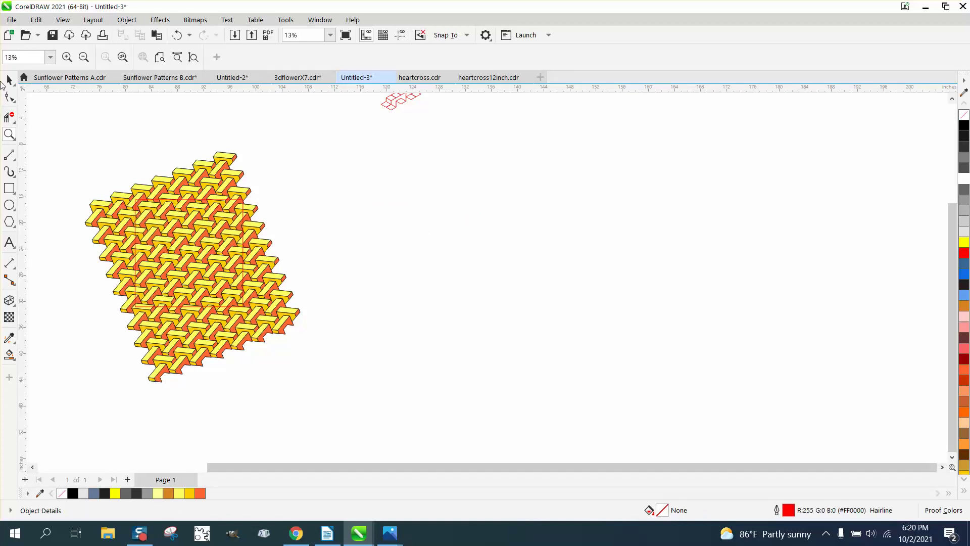
key(space)
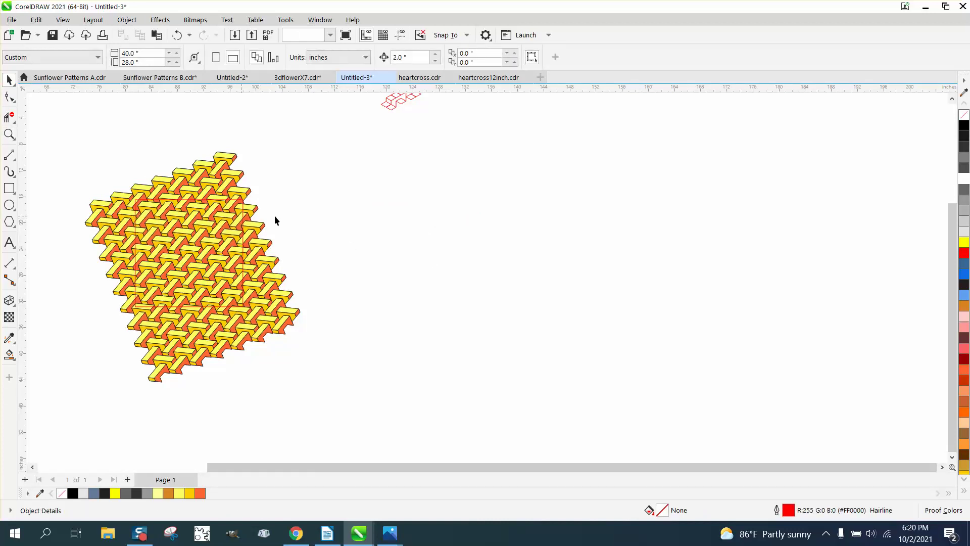
drag(242, 217, 535, 203)
key(Delete)
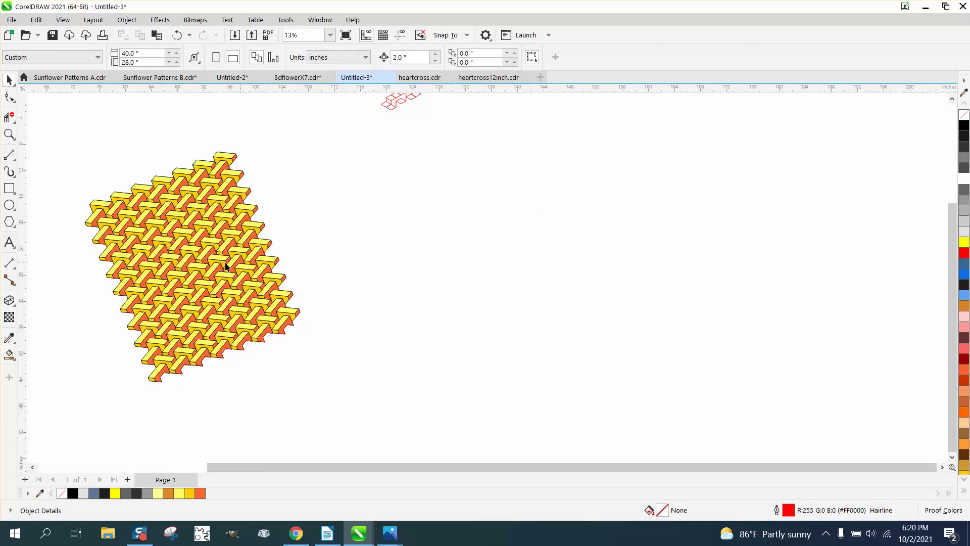
Rotate the weave pattern group to 338.146 degrees so its columns stand upright, and deselect it.
click(168, 269)
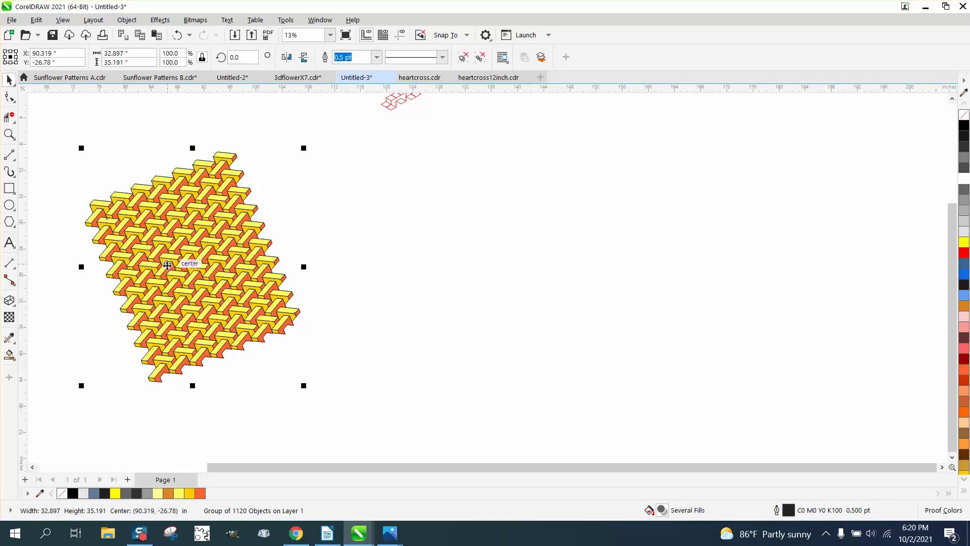
click(224, 184)
drag(305, 147, 304, 173)
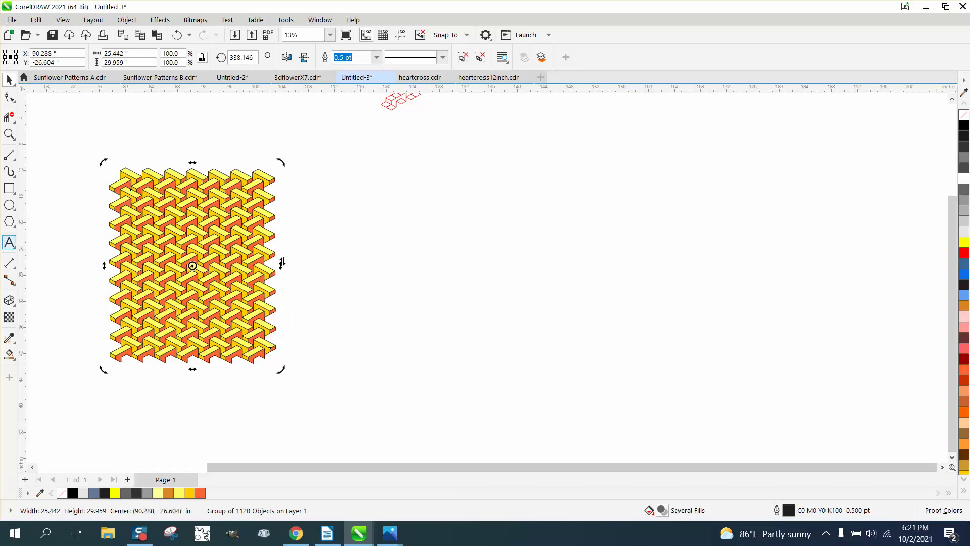
click(353, 266)
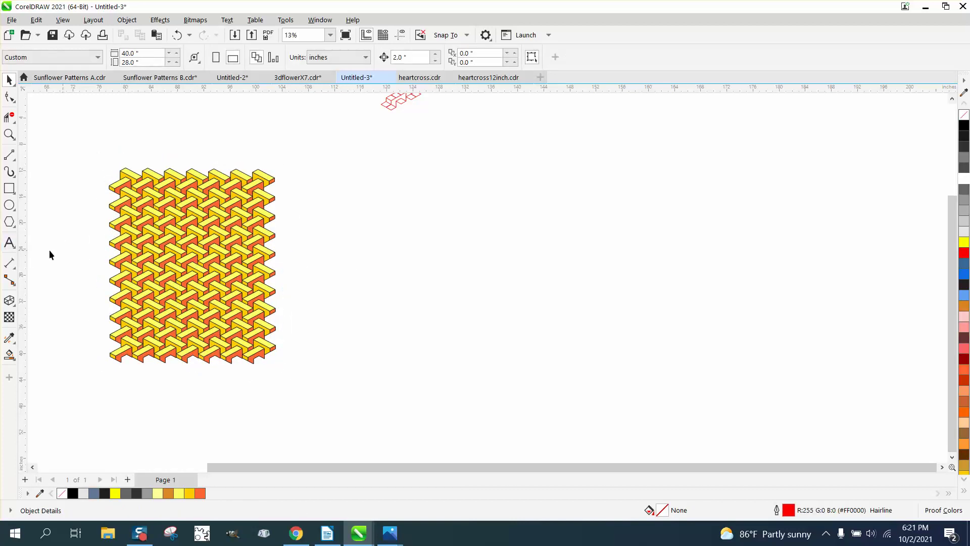
Add the artistic text "dfga" to the right of the pattern, enlarged to about 1,057 pt.
click(10, 243)
click(381, 257)
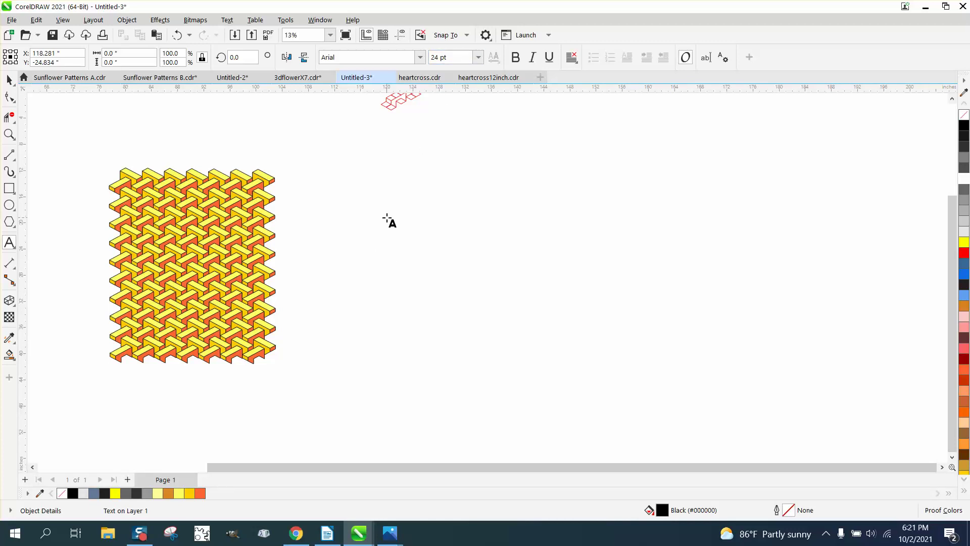
text(d)
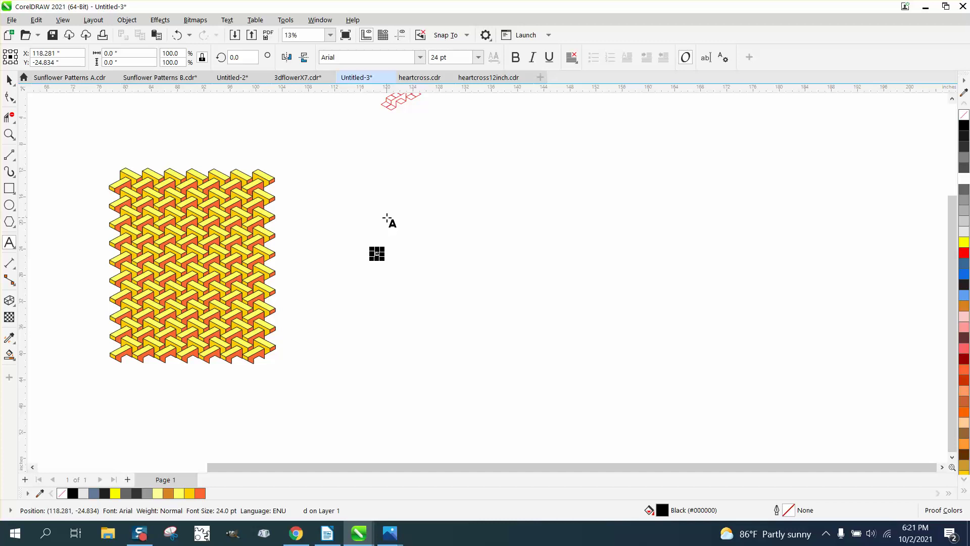
text(fg)
drag(398, 271, 594, 342)
text(a)
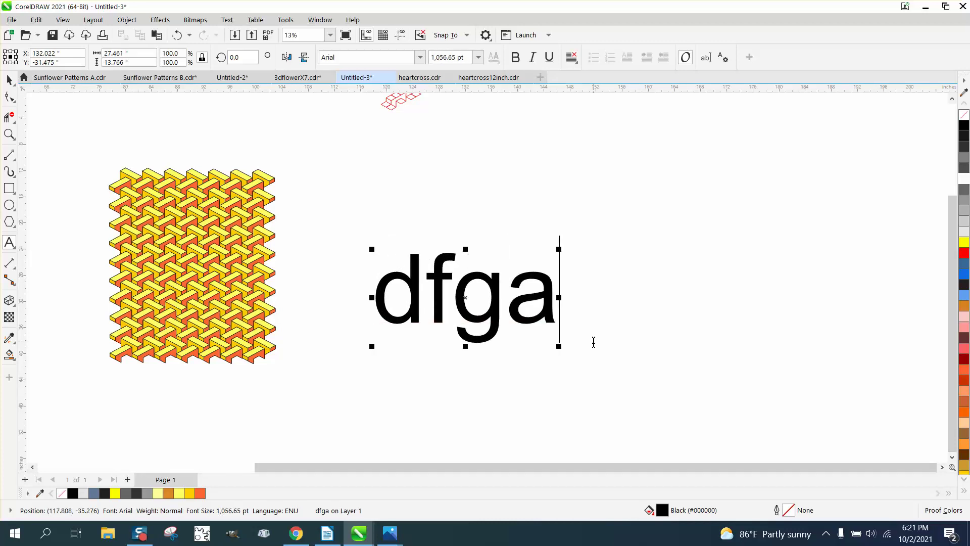
Replace the text with capital "DFG" and enlarge it to about 43.7 by 16.4 inches.
key(BackSpace)
key(BackSpace)
key(BackSpace)
key(BackSpace)
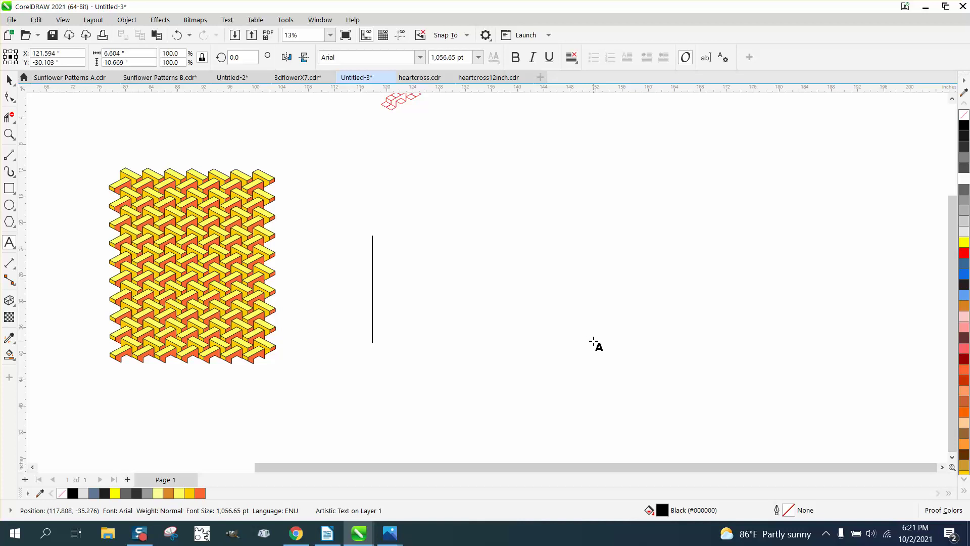
text(DFG)
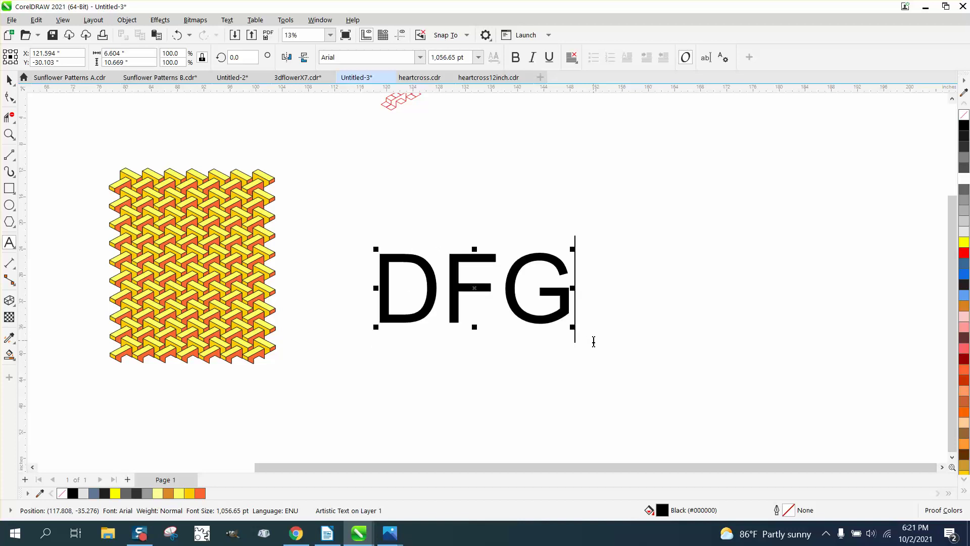
drag(572, 327, 666, 362)
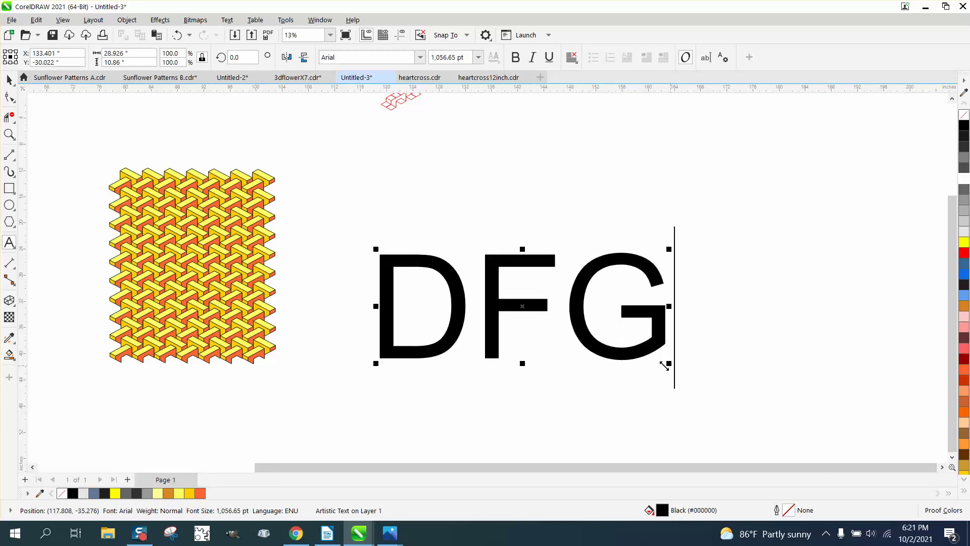
Try to set the DFG text's font to Impact and undo the accidental vertical mirroring.
drag(388, 57, 253, 57)
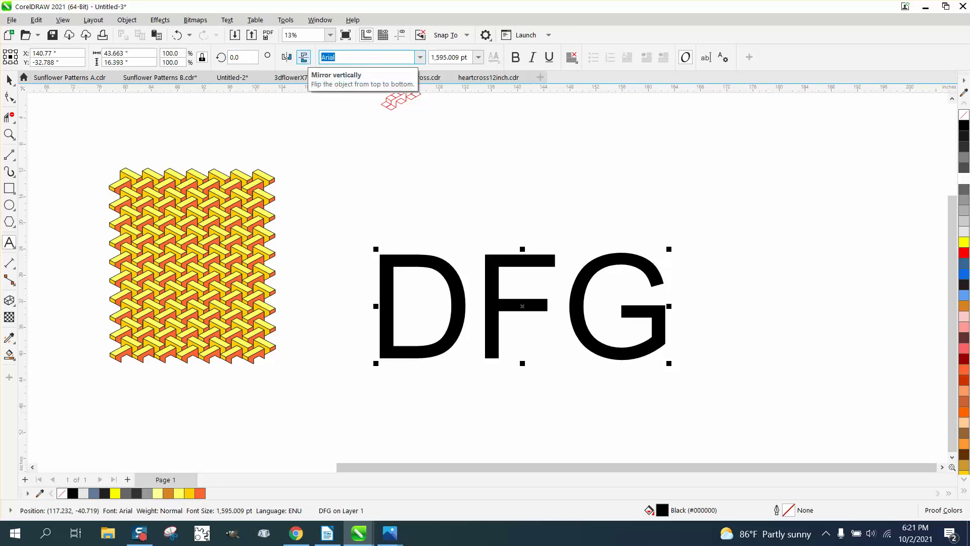
text(Impact)
click(303, 57)
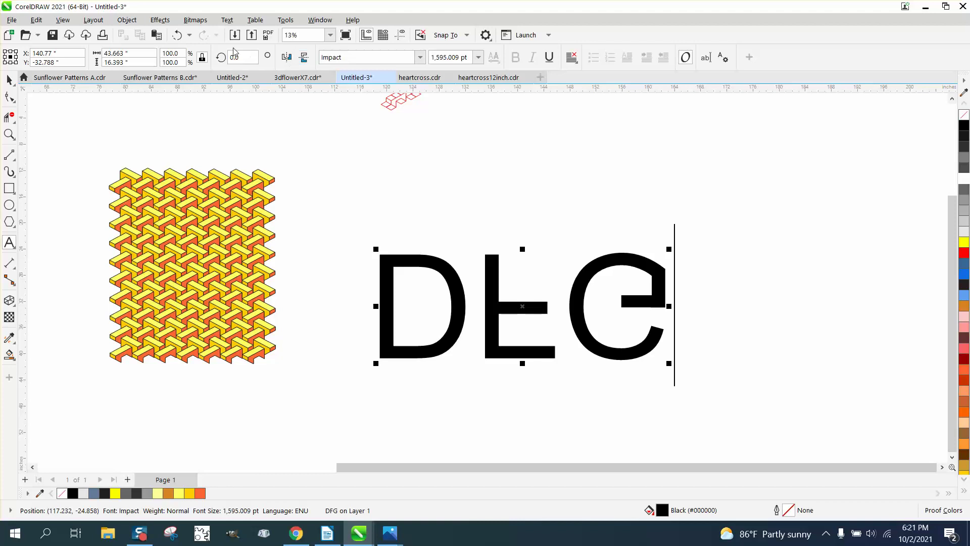
click(177, 37)
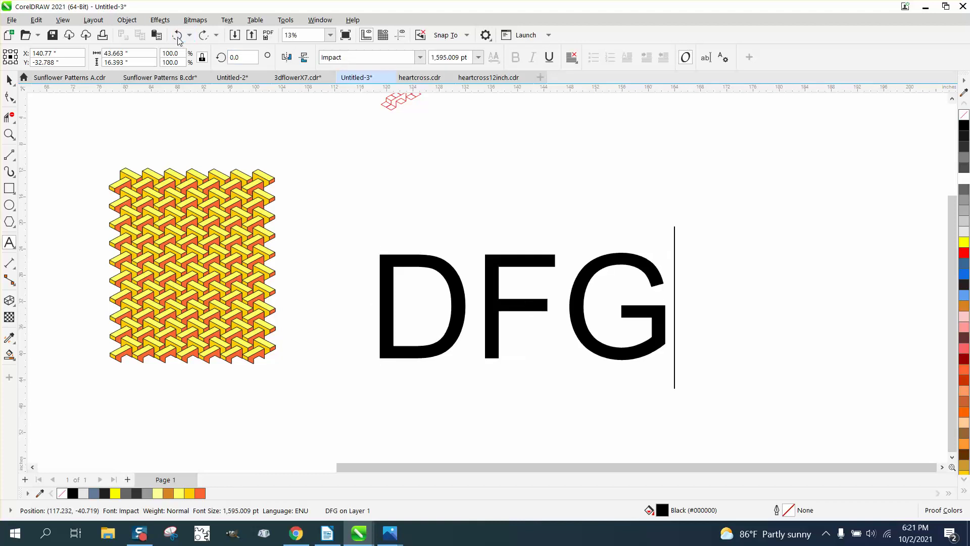
Select the DFG text as an object and set its font to Impact.
click(359, 57)
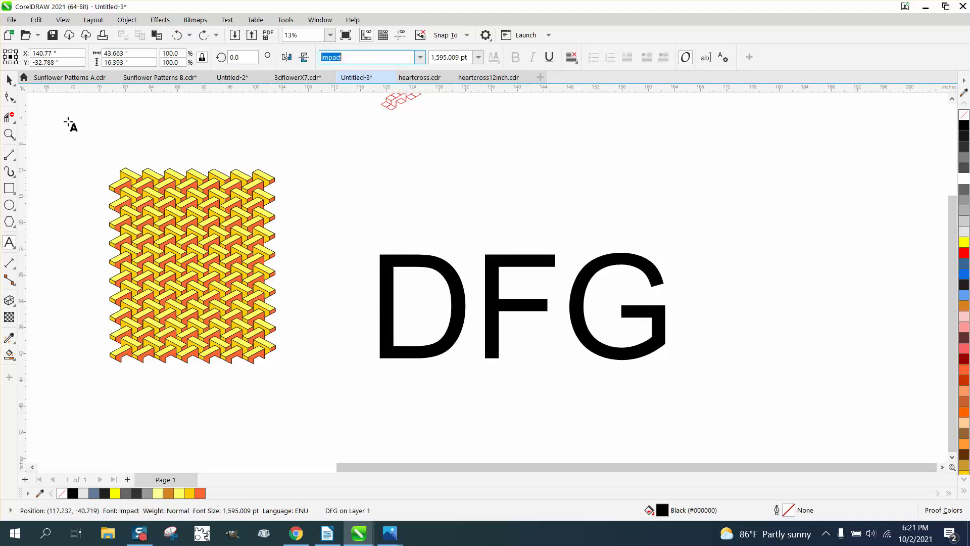
click(9, 80)
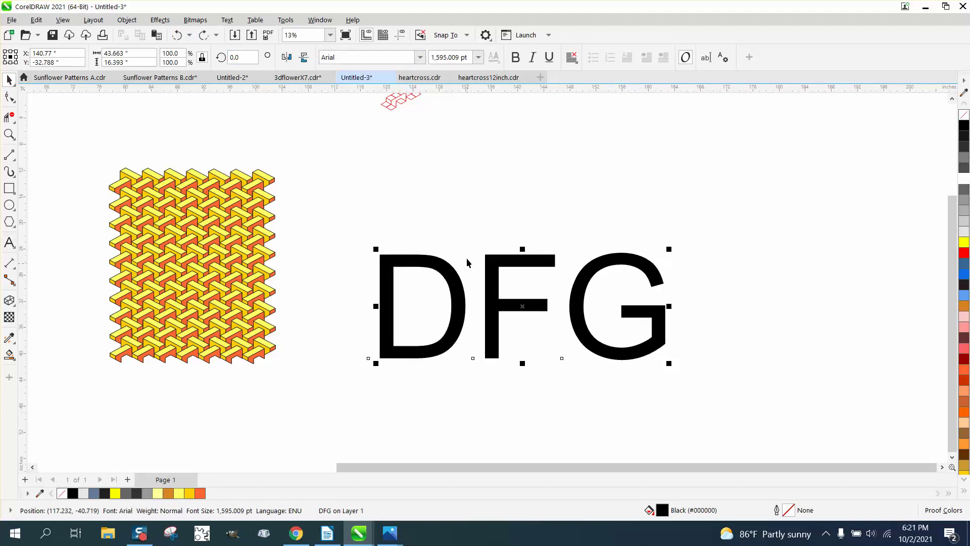
click(421, 57)
click(358, 94)
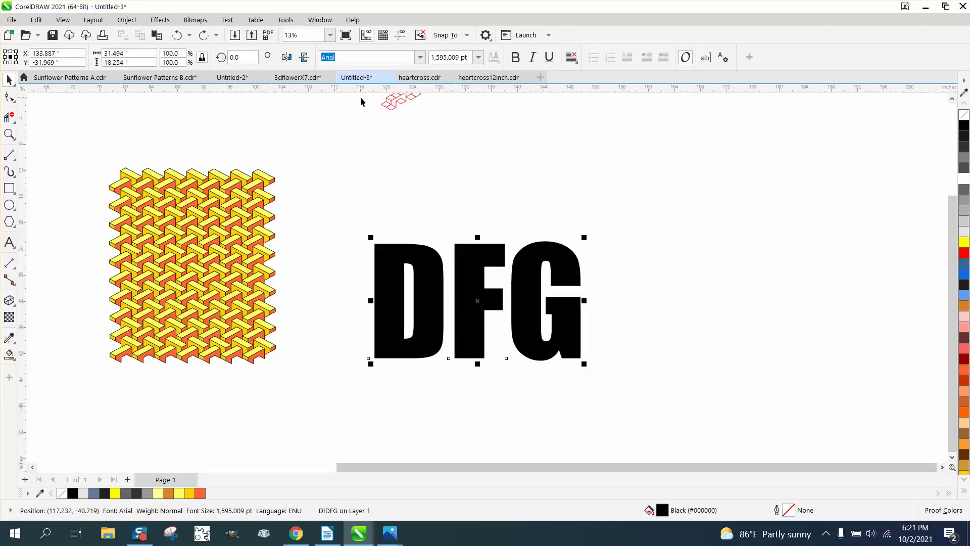
Enlarge the DFG text to about 45.9 by 26.6 inches and replace its fill with a black hairline outline.
drag(584, 237, 682, 174)
click(963, 116)
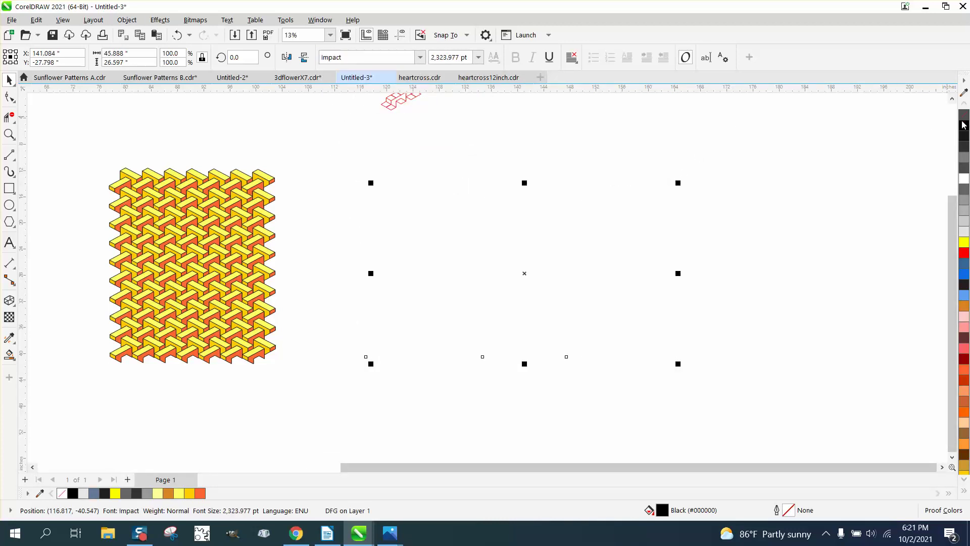
right_click(963, 126)
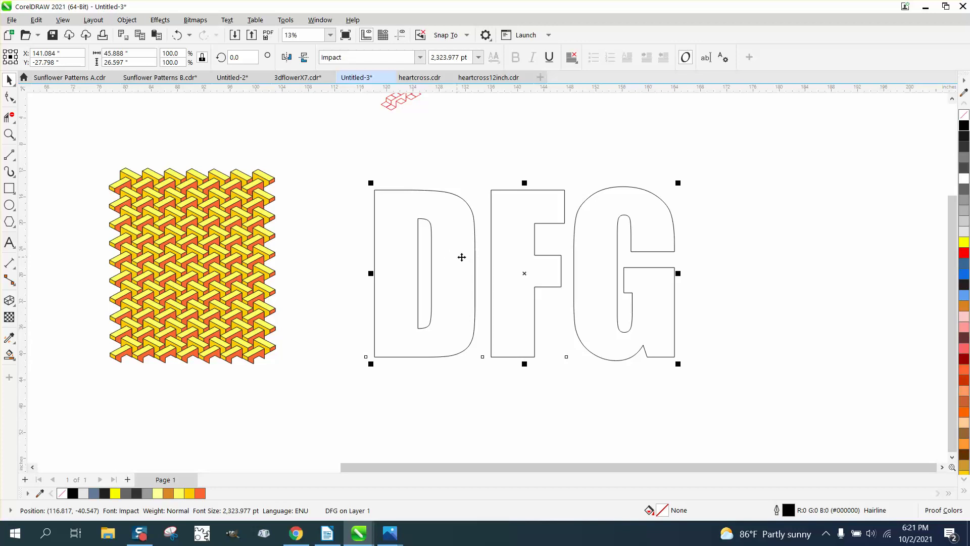
Select the outlined DFG text and break it apart into separate letters.
click(547, 166)
click(536, 208)
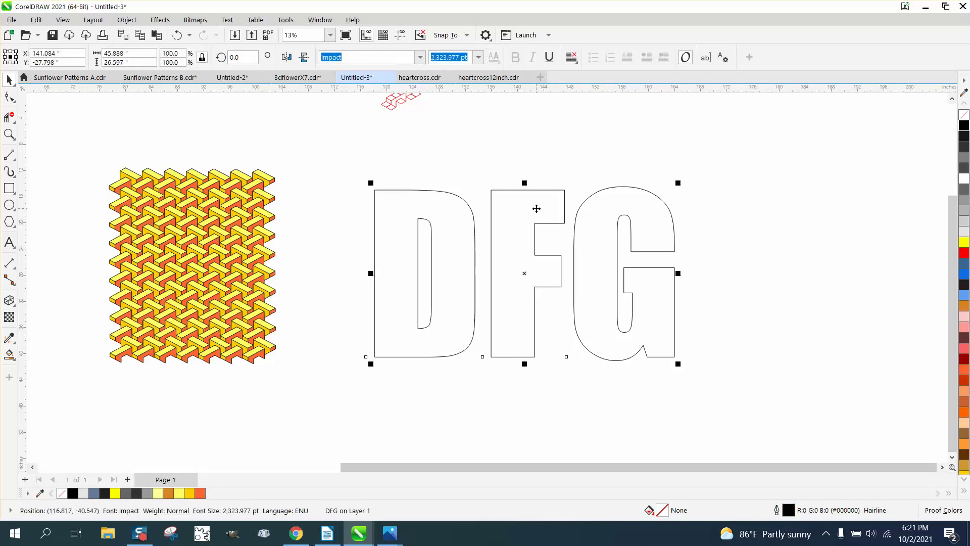
click(126, 20)
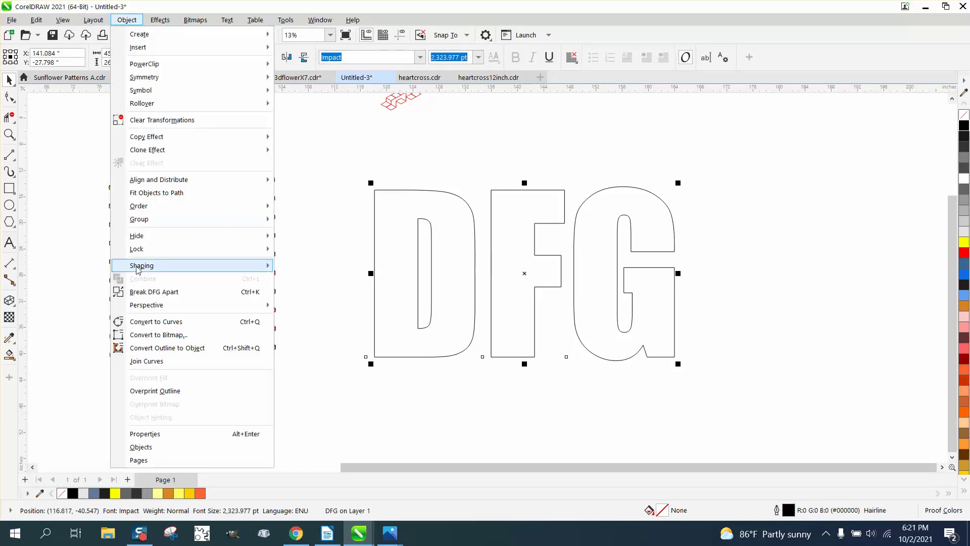
click(150, 297)
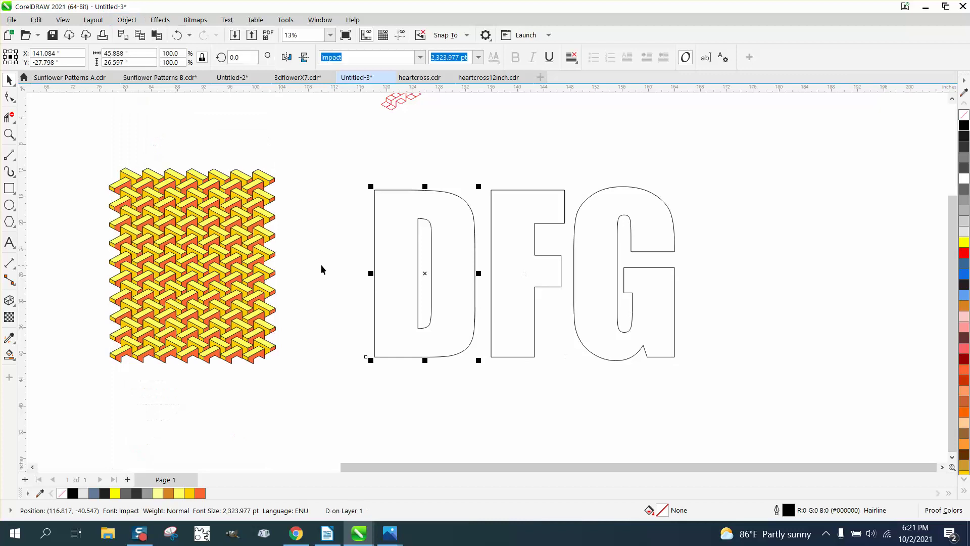
Place the weave pattern over the letter D and intersect the two to produce a woven D.
click(402, 239)
drag(227, 256, 437, 263)
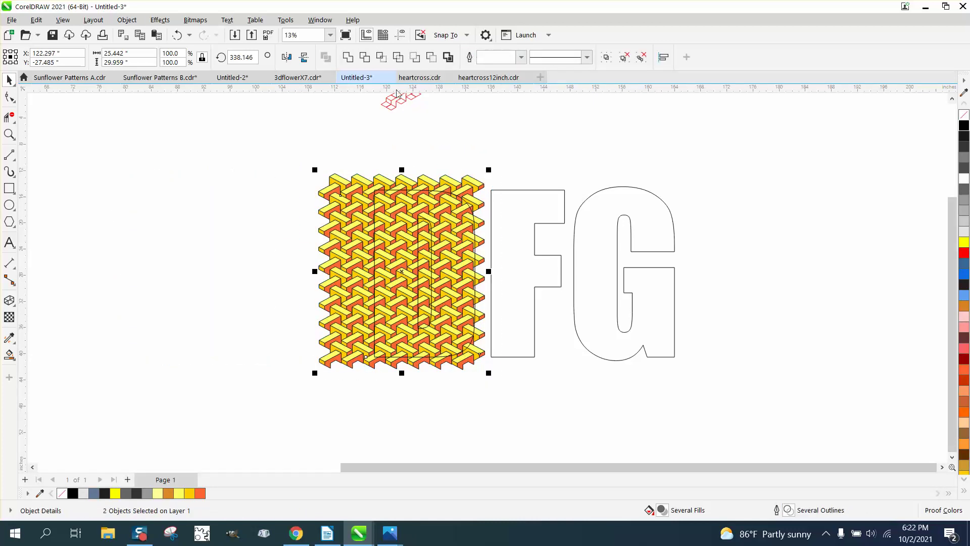
click(380, 59)
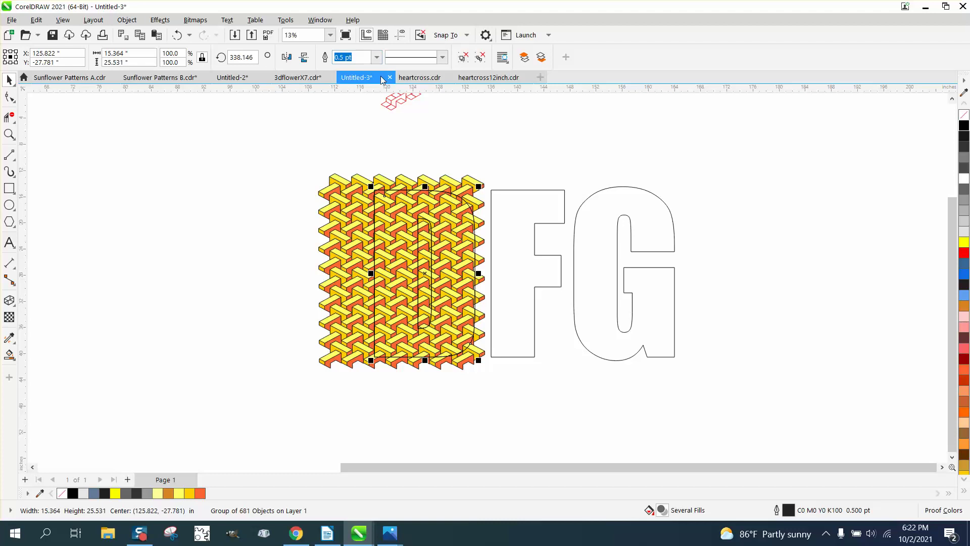
Move the weave pattern over the letter F and shift the G outline 16 inches to the right, clear of the pattern.
drag(450, 189, 607, 187)
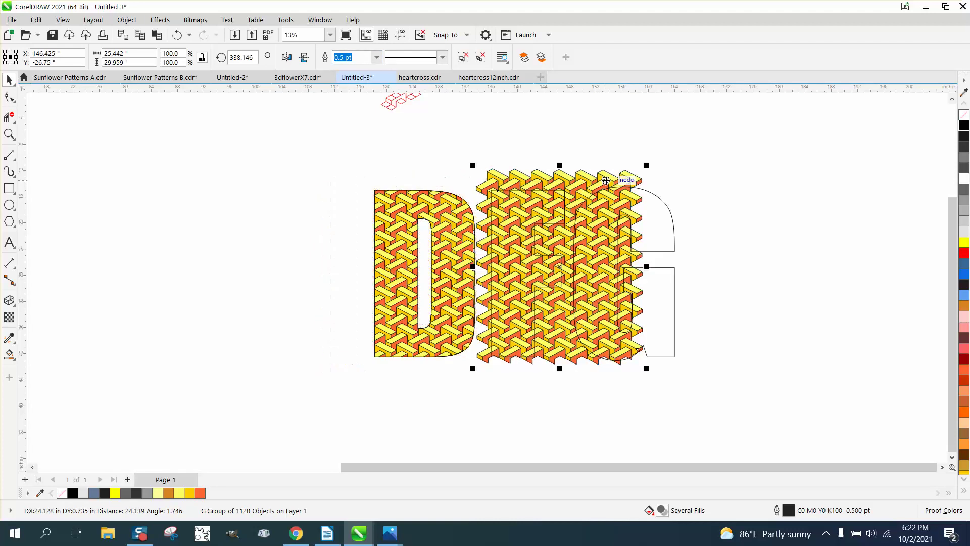
click(665, 208)
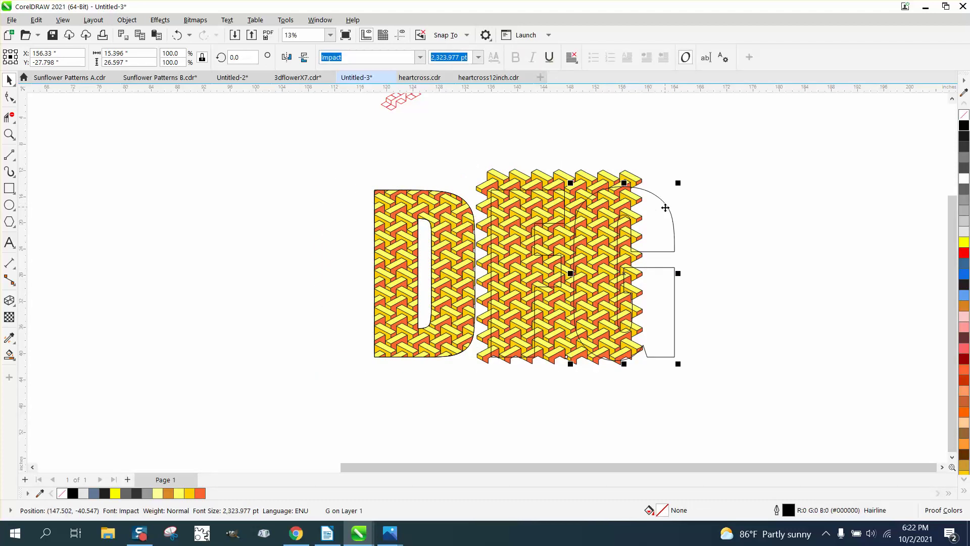
key(Right)
key(Right)
key(Right)
key(Right)
key(Right)
key(Right)
key(Right)
key(Right)
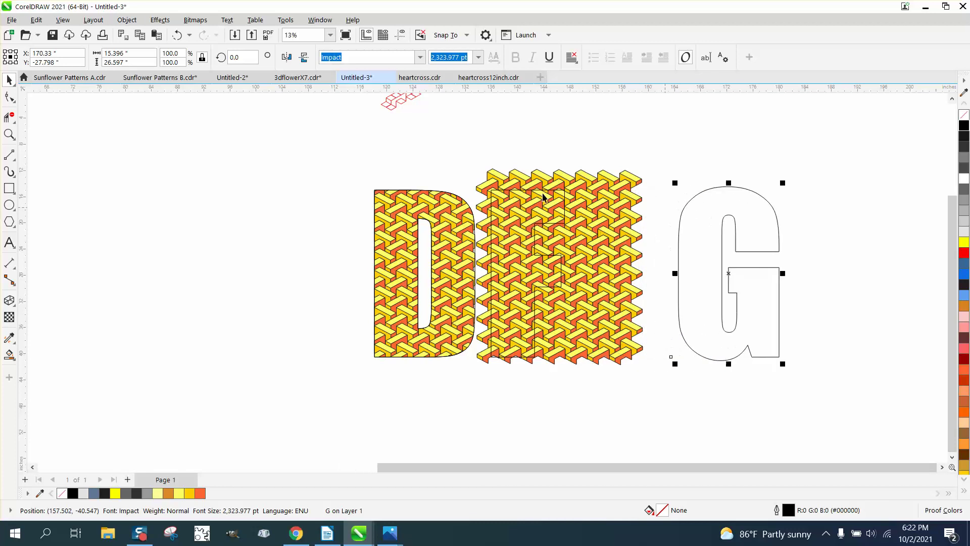
Intersect the weave pattern with the letter F and nudge the woven F 6 inches down and 4 inches right.
drag(475, 162, 668, 380)
click(378, 56)
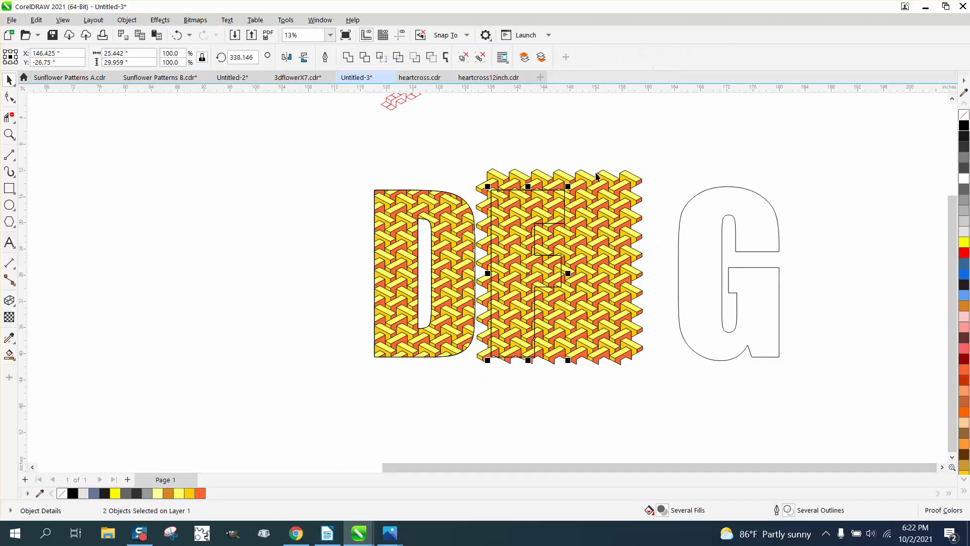
key(Down)
key(Down)
key(Down)
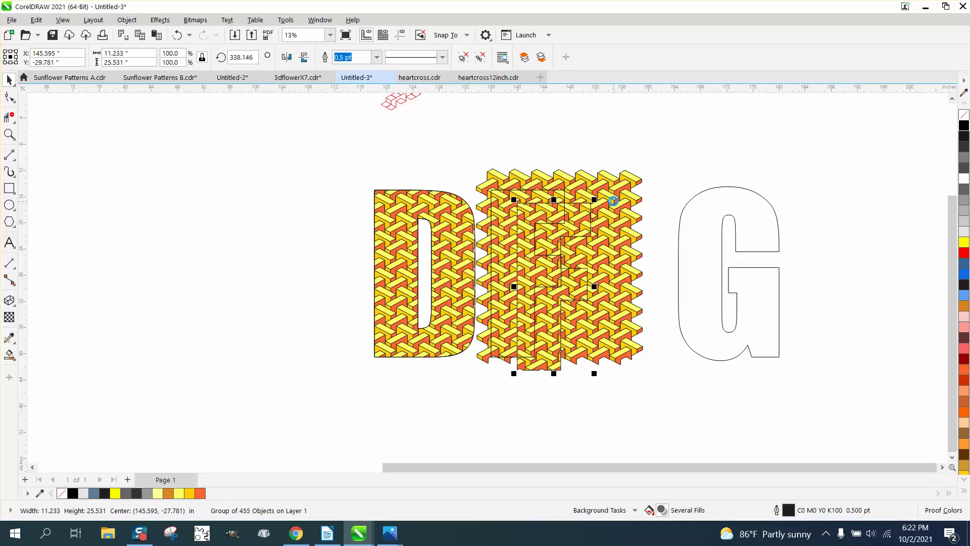
Move the weave pattern over the G outline and align the woven F with its outline at X 141.595, Y -27.781.
drag(623, 221, 764, 222)
click(572, 250)
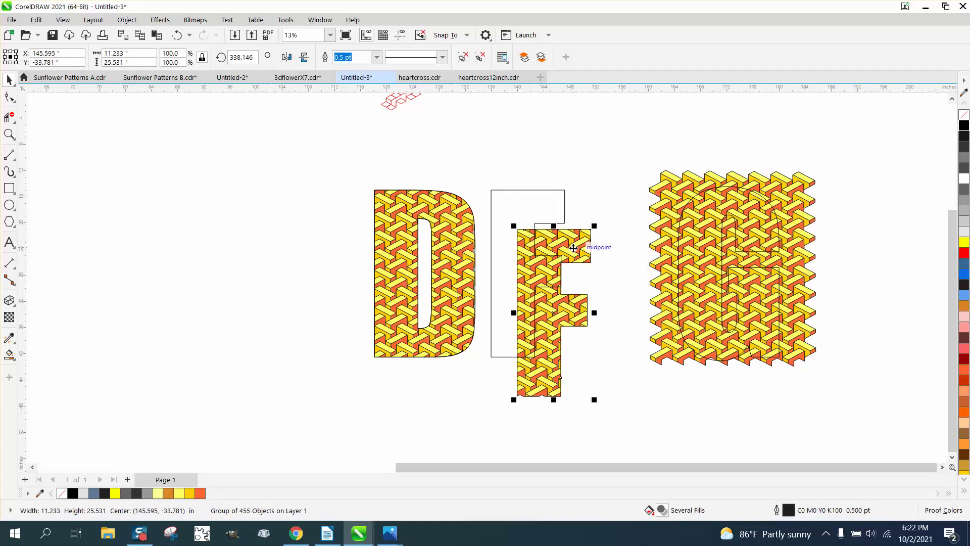
key(Up)
key(Up)
key(Left)
key(Left)
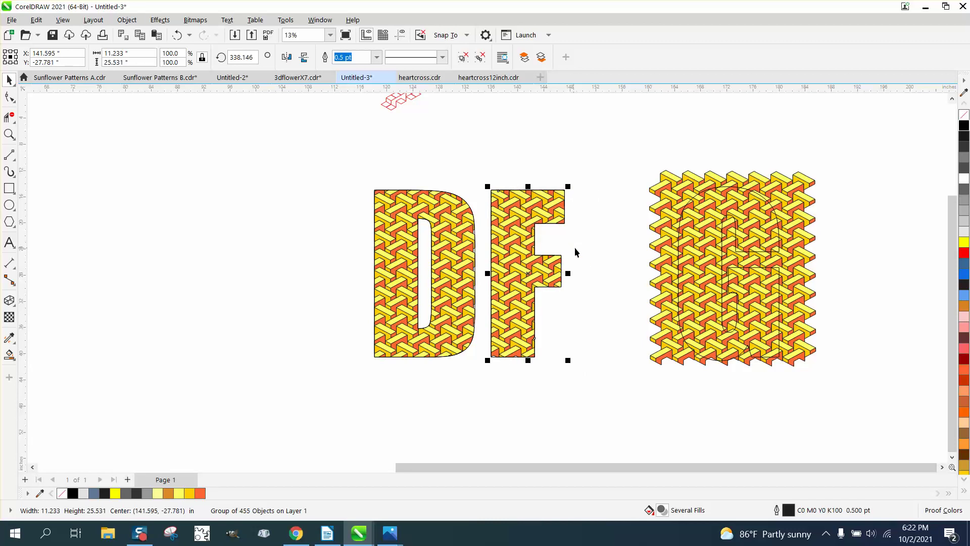
Intersect the weave pattern with the letter G, nudge the woven G 2 inches down and deselect it.
drag(641, 158, 869, 379)
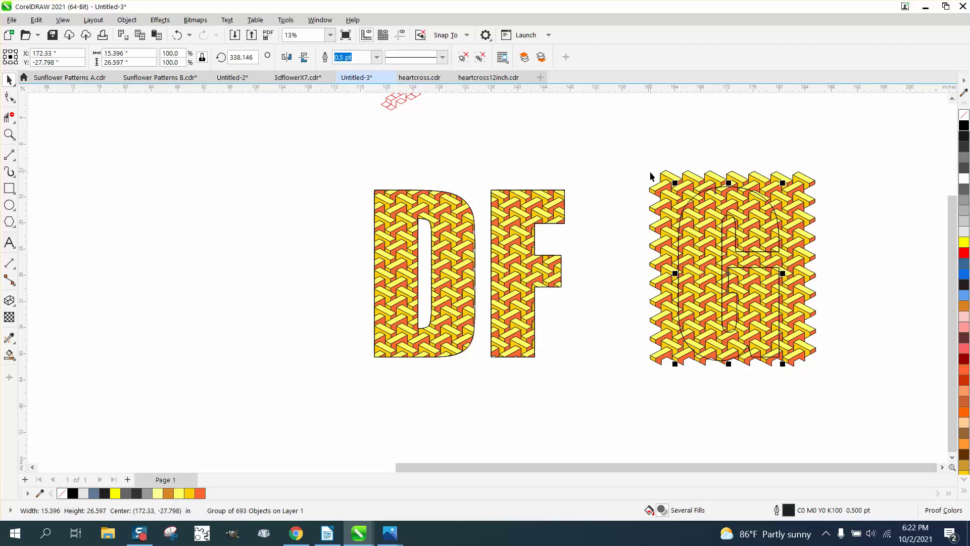
key(Down)
key(Down)
key(Up)
click(650, 177)
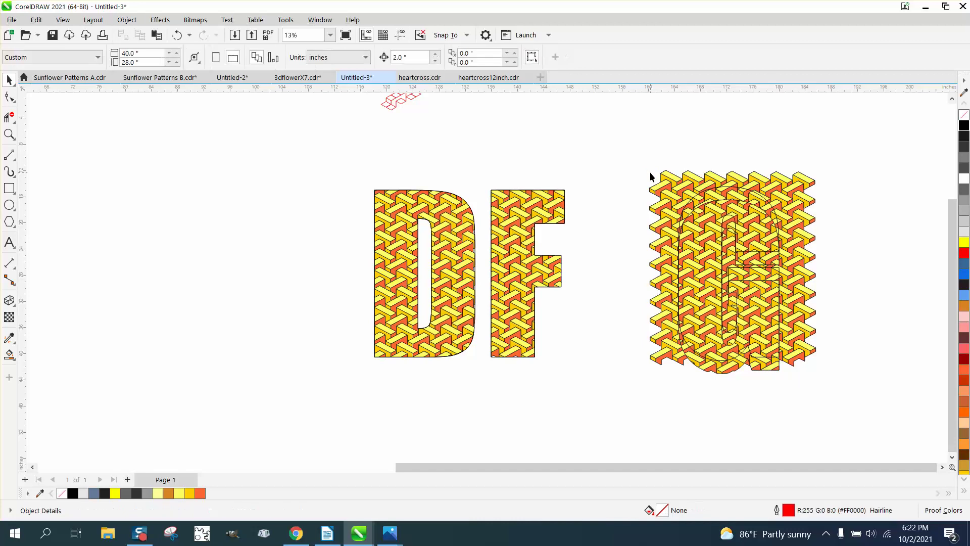
Pull the G outline to the left out of the weave pattern and delete it.
click(720, 233)
key(Left)
key(Left)
key(Left)
key(Left)
key(Left)
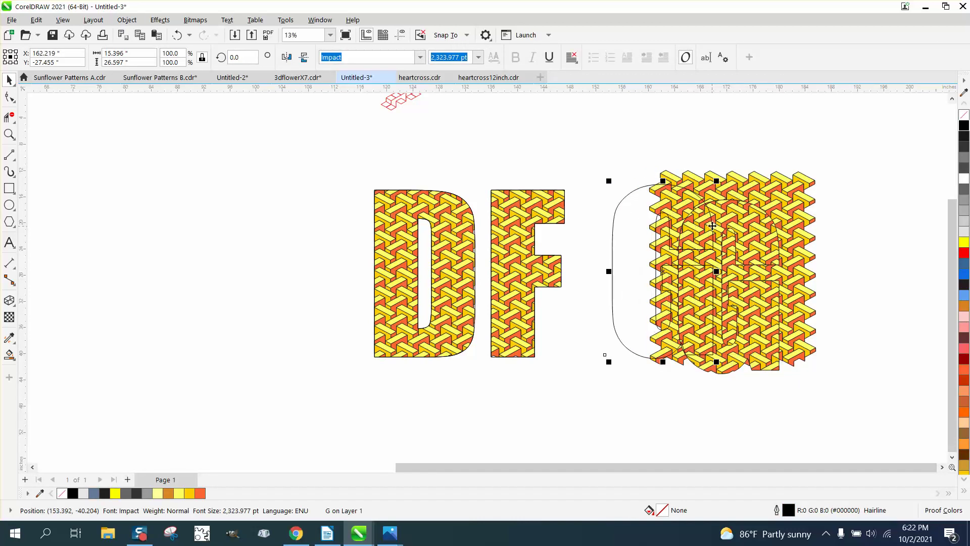
key(Delete)
Move the remaining weave pattern straight down until it is clear of the woven G.
click(725, 252)
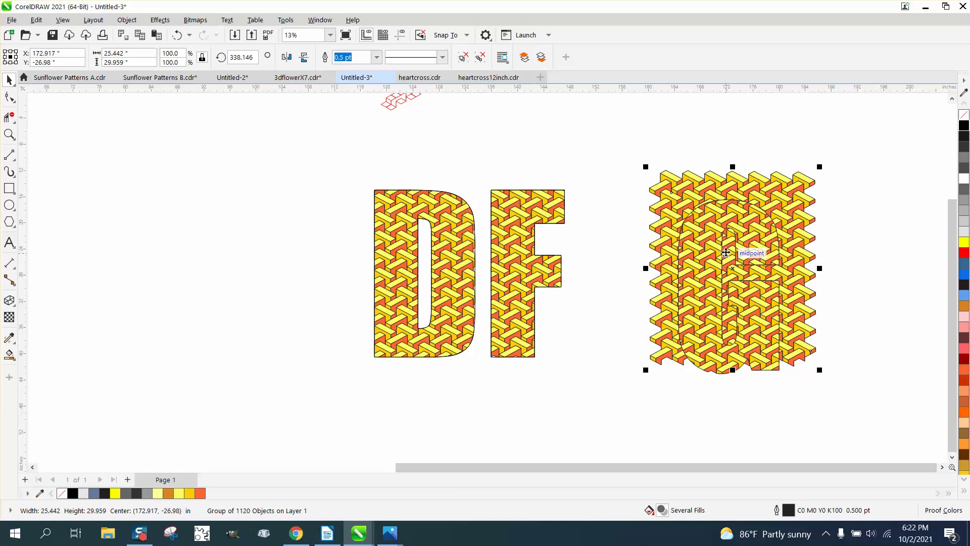
key(Down)
key(Down)
key(Down)
key(Down)
key(Down)
key(Down)
key(Down)
key(Down)
key(Down)
key(Down)
key(Down)
key(Down)
key(Down)
key(Down)
key(Down)
key(Down)
key(Down)
key(Down)
key(Down)
key(Down)
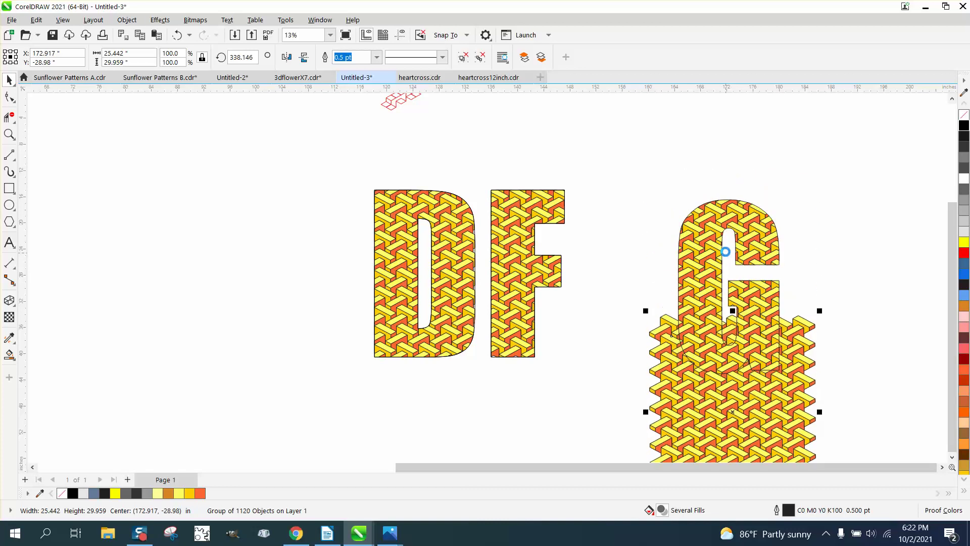
Move the woven G beside the F and level with the other letters, at X 156.33, Y -27.798.
click(733, 228)
click(735, 220)
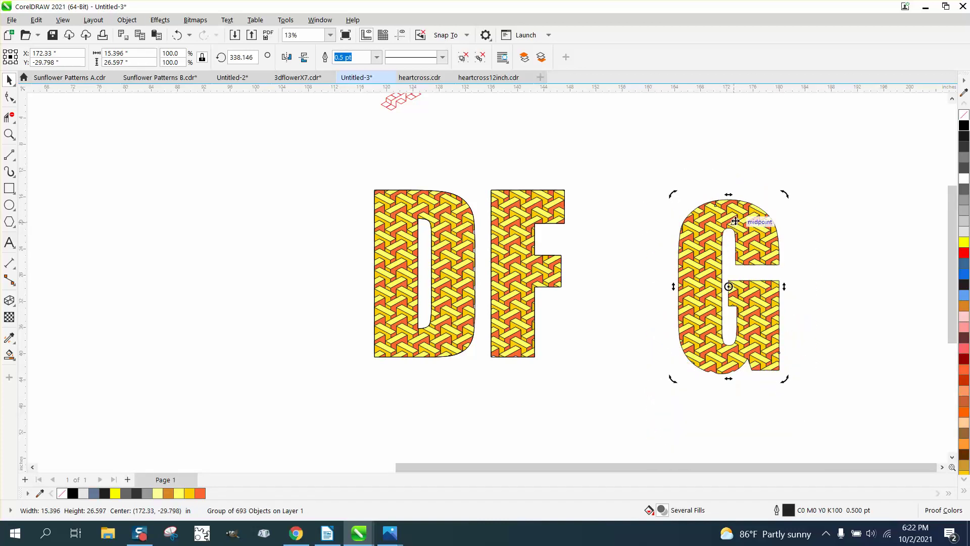
key(Left)
key(Left)
key(Left)
key(Left)
key(Left)
key(Left)
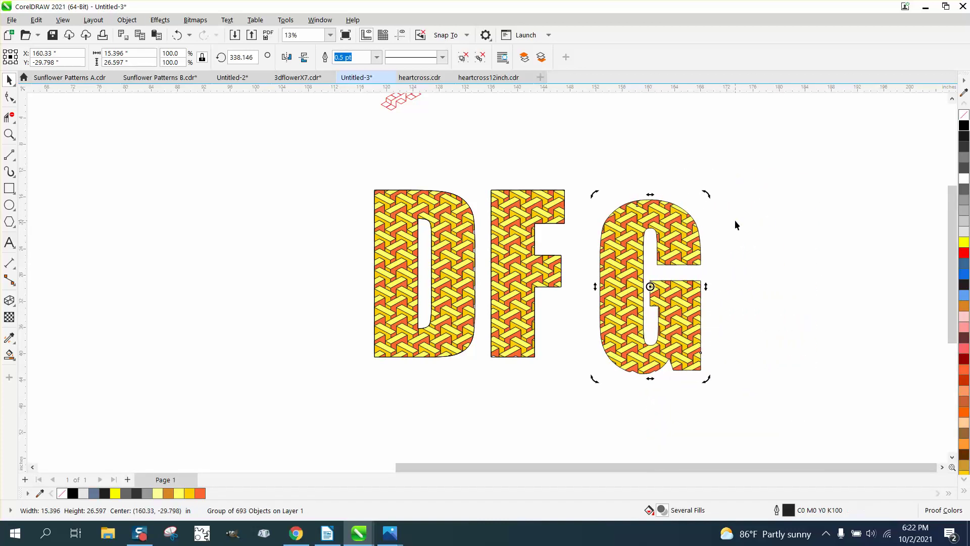
key(Left)
key(Up)
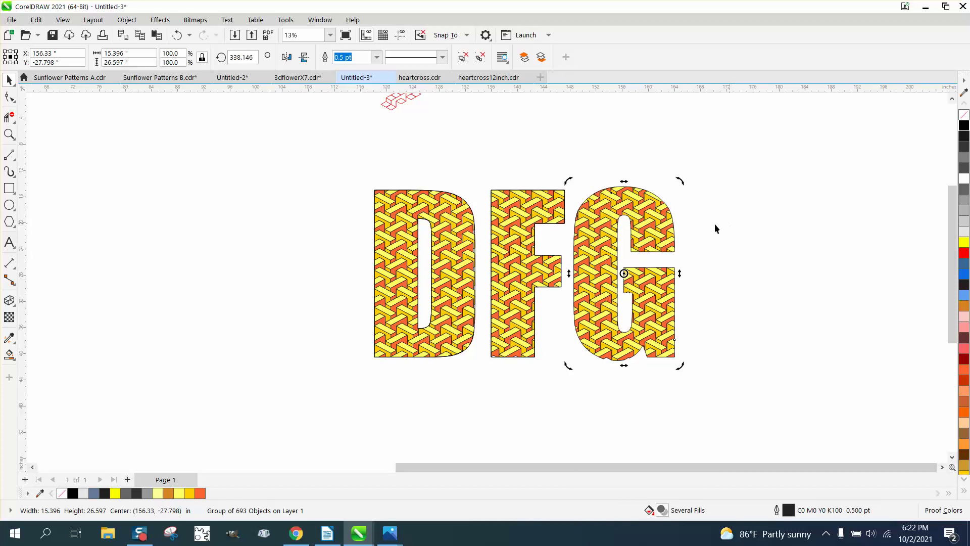
Examine the weave-filled DFG letters up close and as a whole.
click(9, 134)
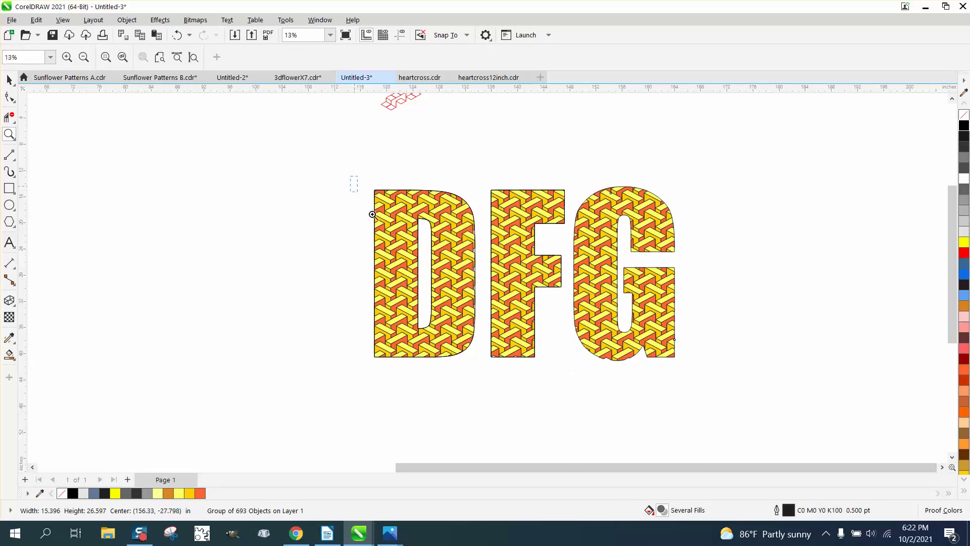
drag(351, 176, 787, 407)
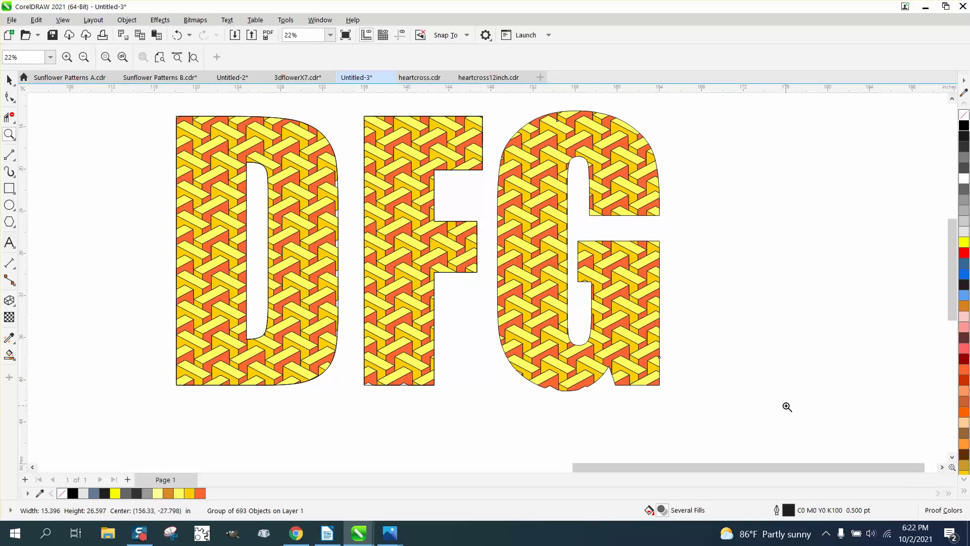
scroll(582, 330, down, 2)
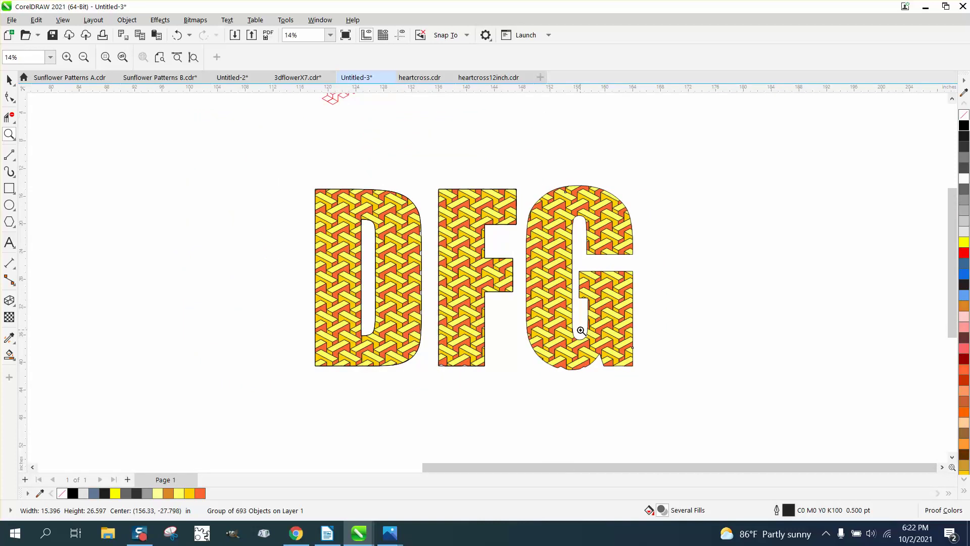